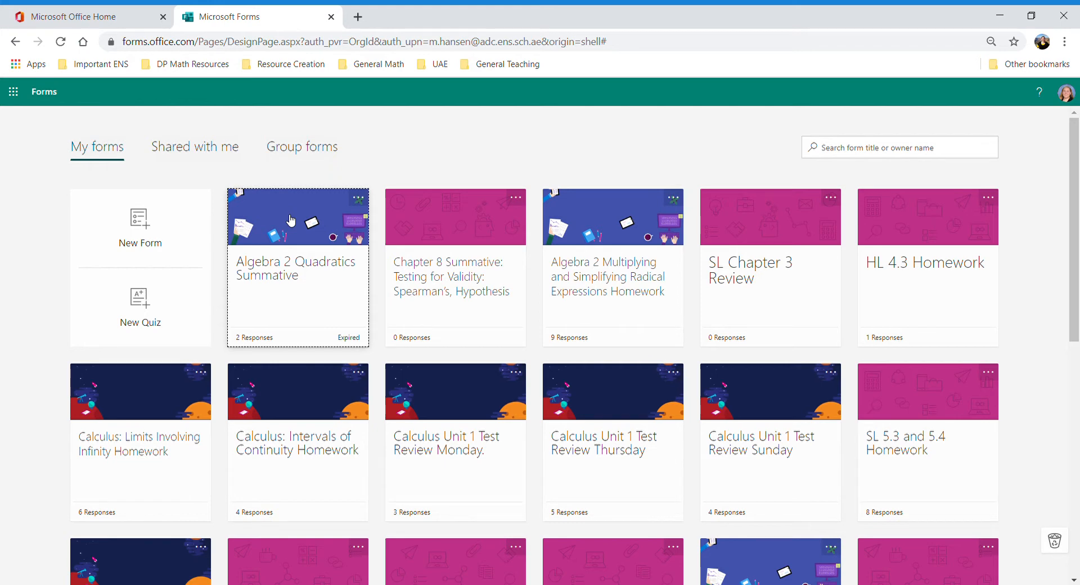
# - Open the Algebra 2 Quadratics Summative form and show its collected responses
pyautogui.click(291, 219)
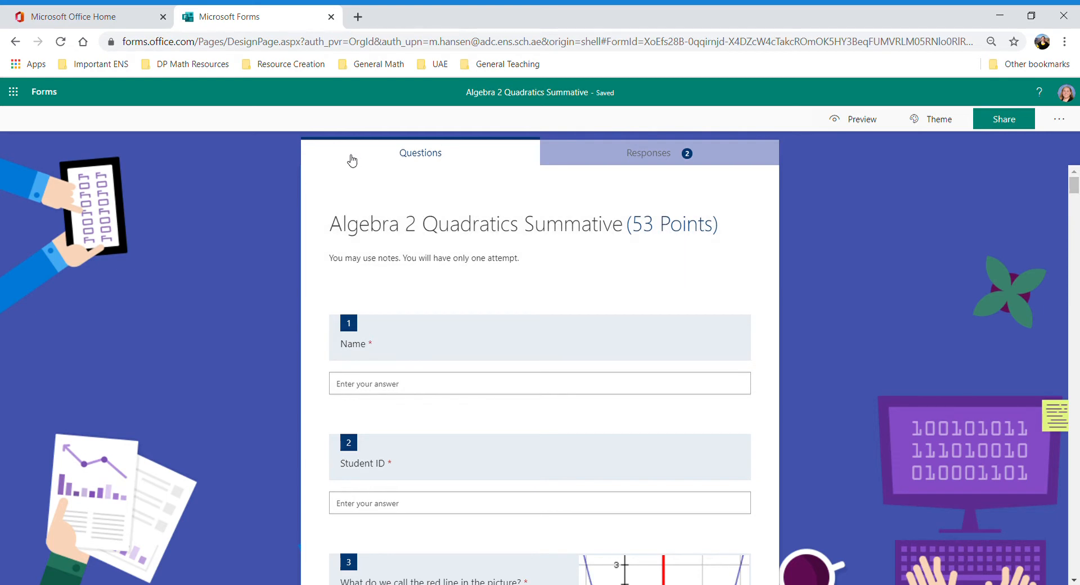
pyautogui.click(670, 156)
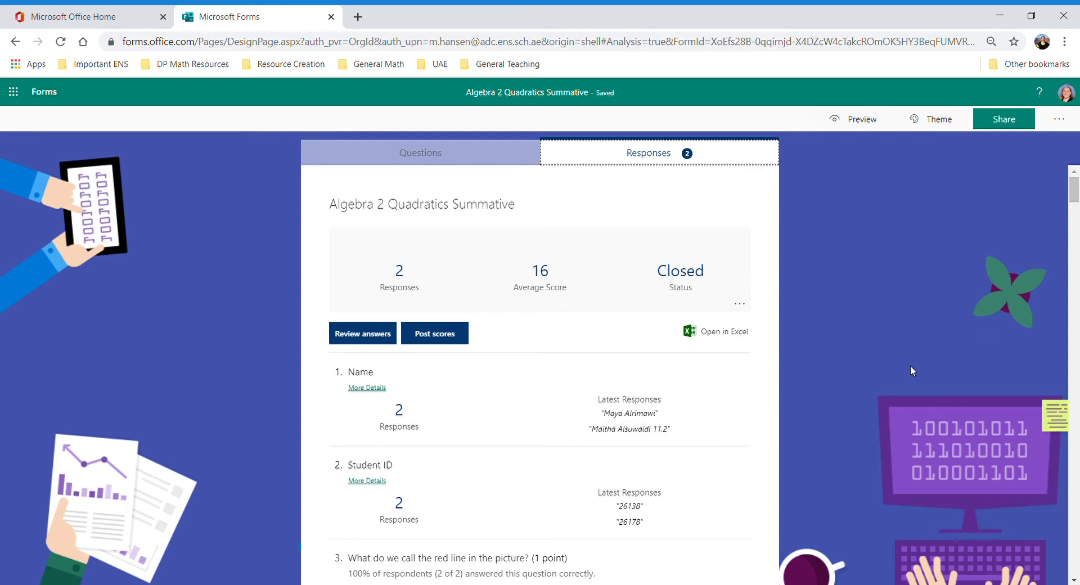
# - Look through the response summary from the student details to question 14, checking the answer charts, and return to the overview
pyautogui.scroll(-3, 910, 366)
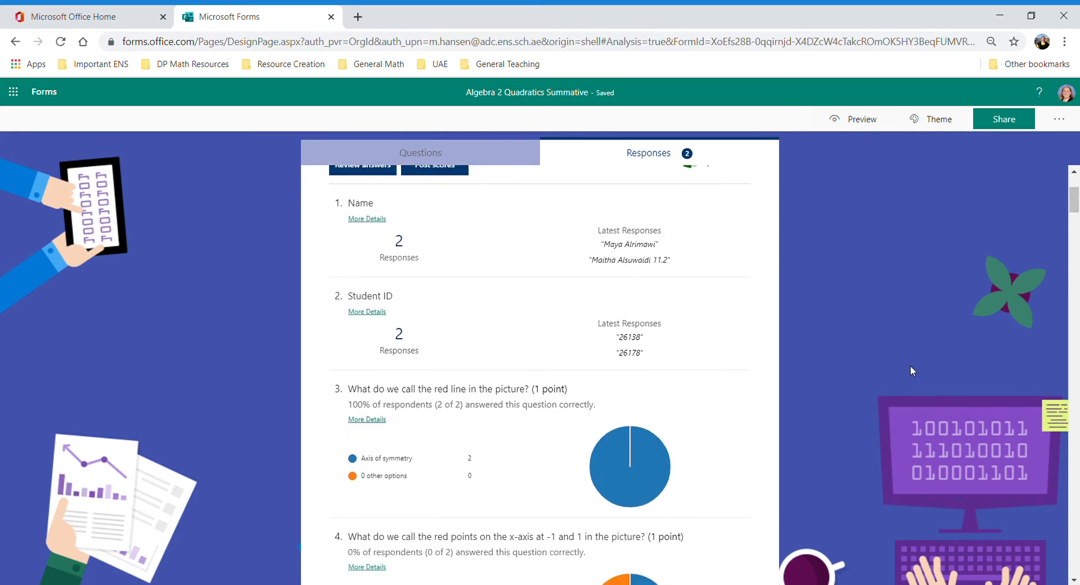
pyautogui.scroll(-3, 910, 366)
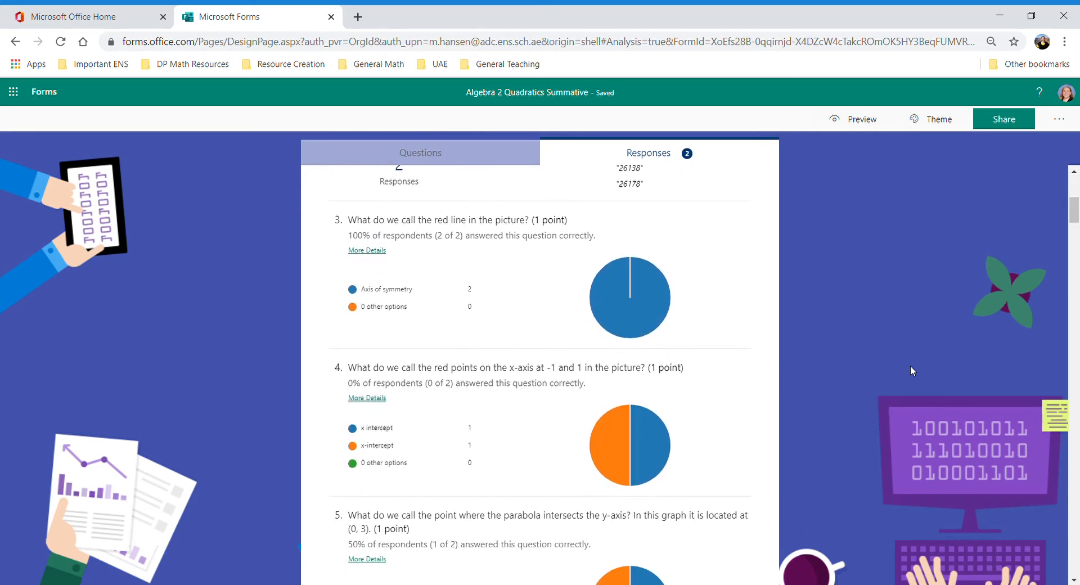
pyautogui.scroll(-1, 911, 371)
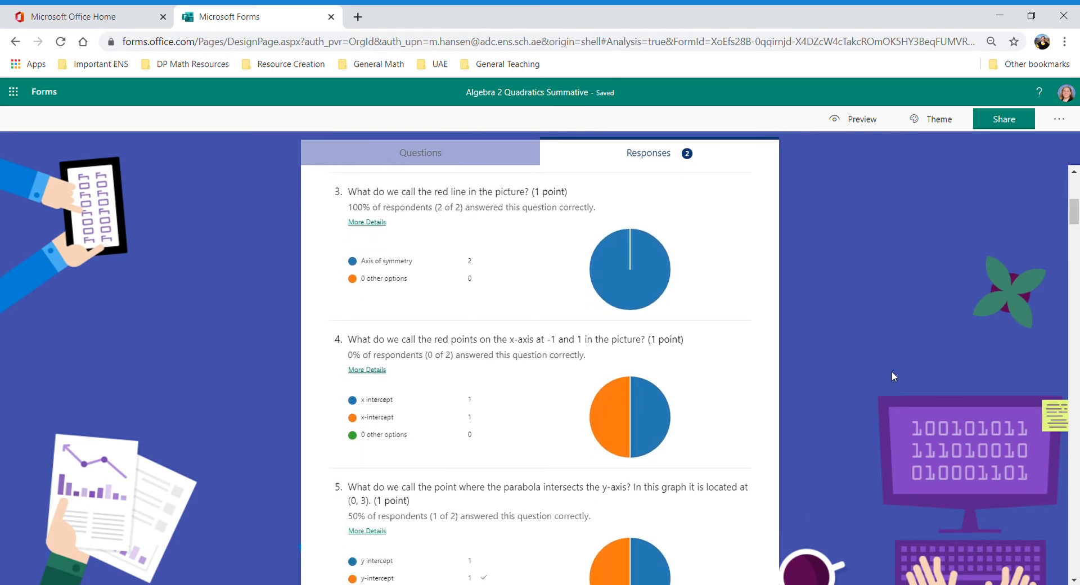
pyautogui.moveTo(649, 298)
pyautogui.scroll(-2, 761, 433)
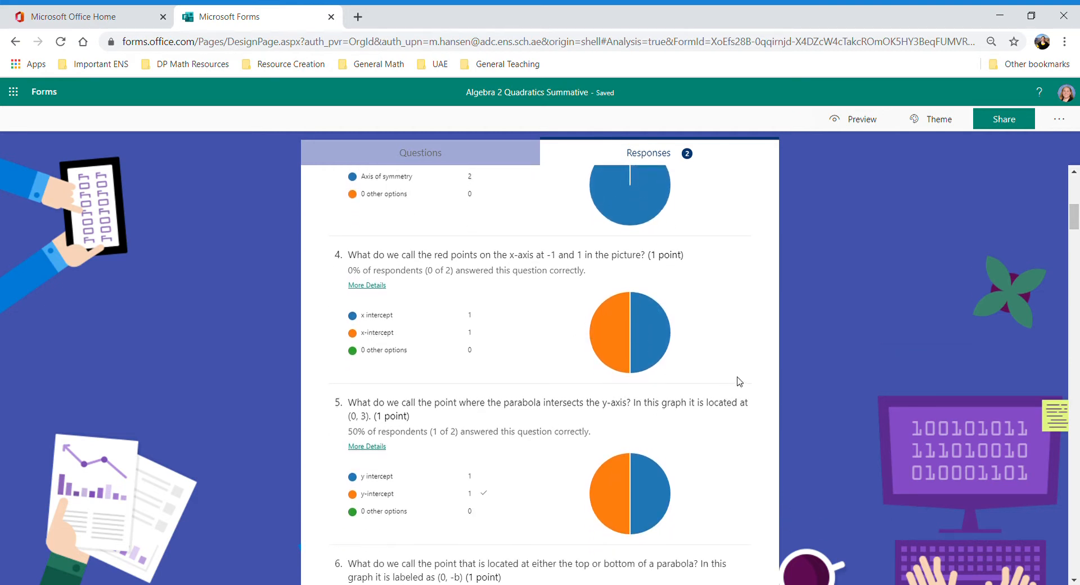
pyautogui.moveTo(646, 318)
pyautogui.scroll(-3, 820, 376)
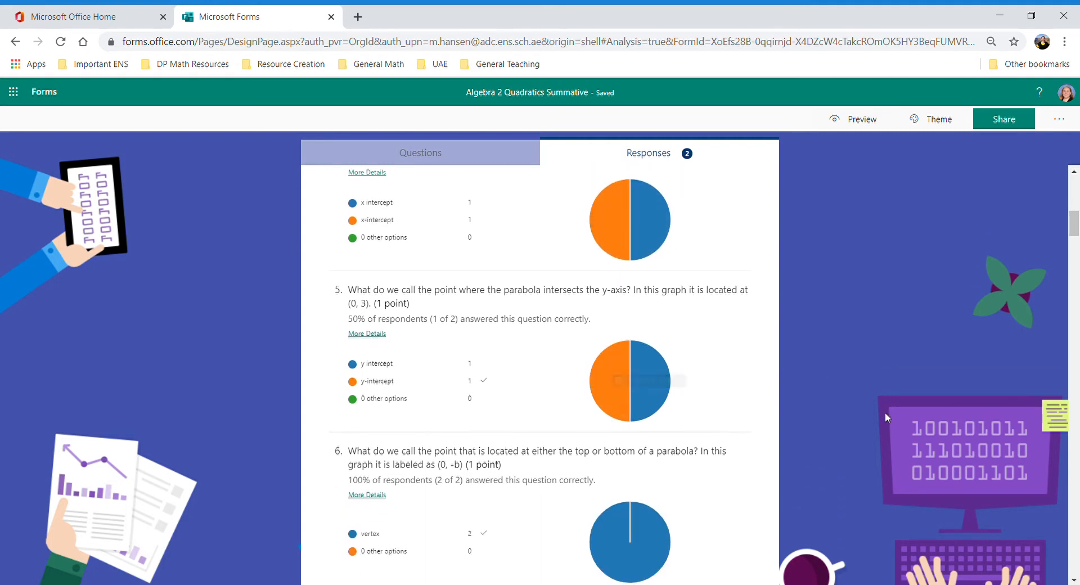
pyautogui.scroll(-6, 885, 413)
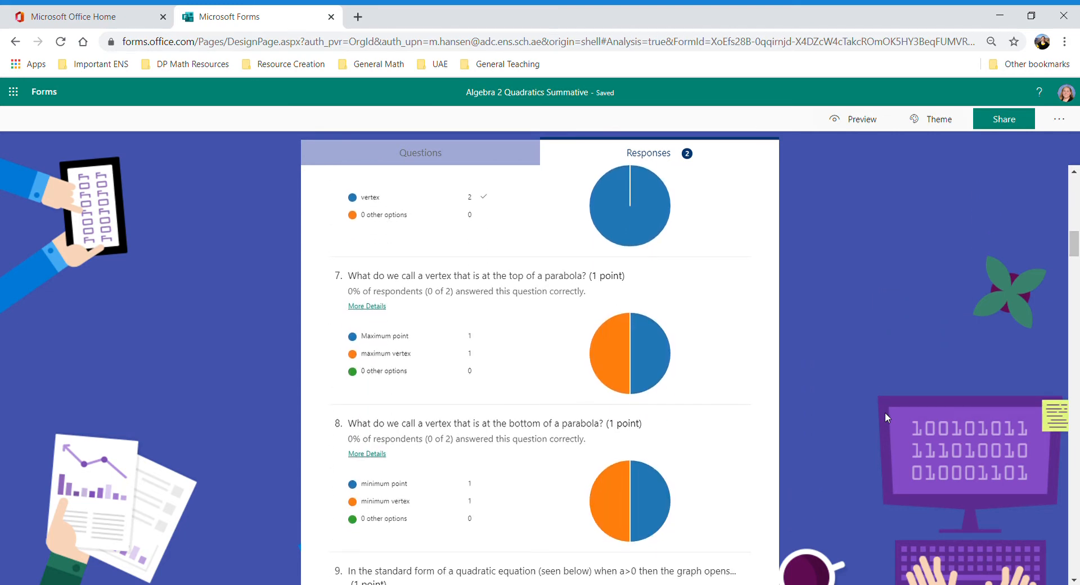
pyautogui.scroll(-8, 886, 413)
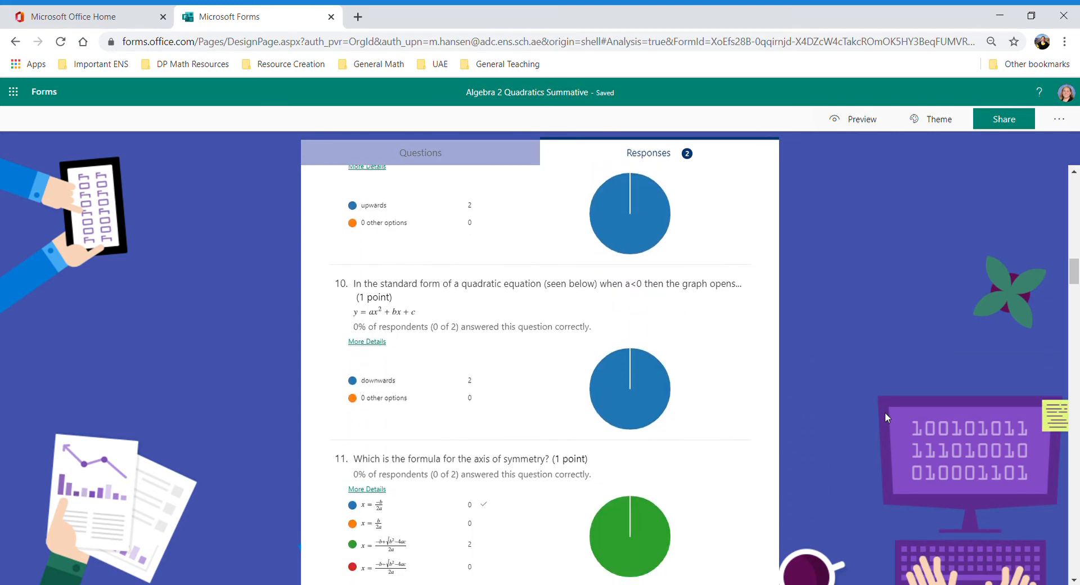
pyautogui.scroll(-5, 886, 413)
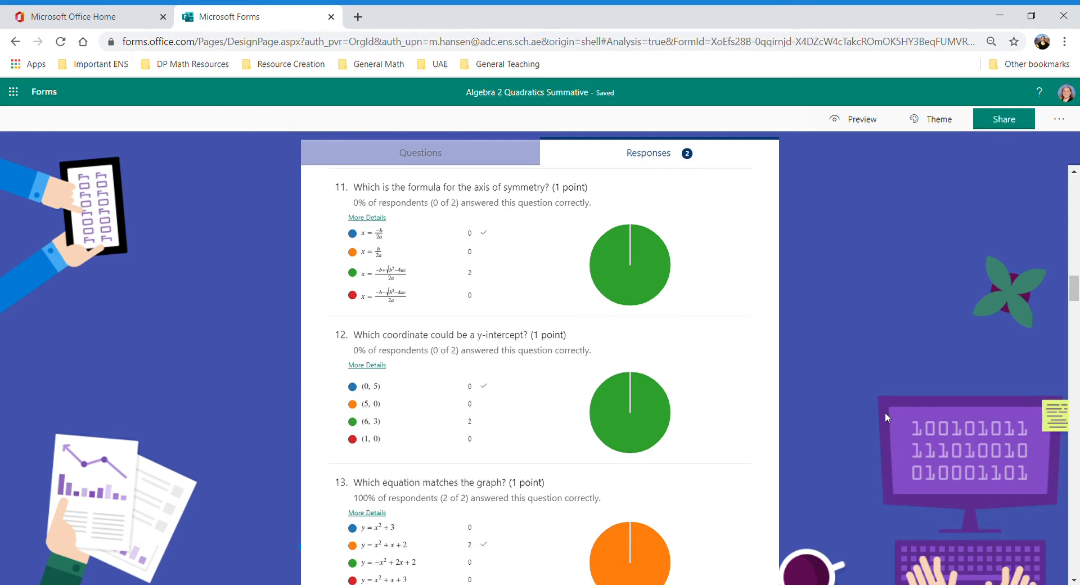
pyautogui.scroll(-2, 886, 413)
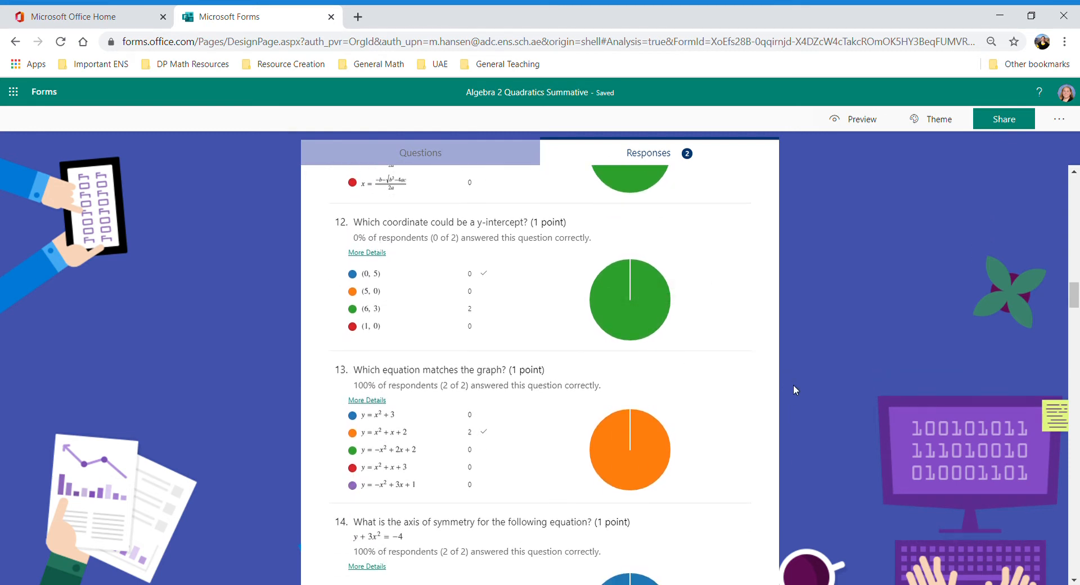
pyautogui.scroll(12, 795, 390)
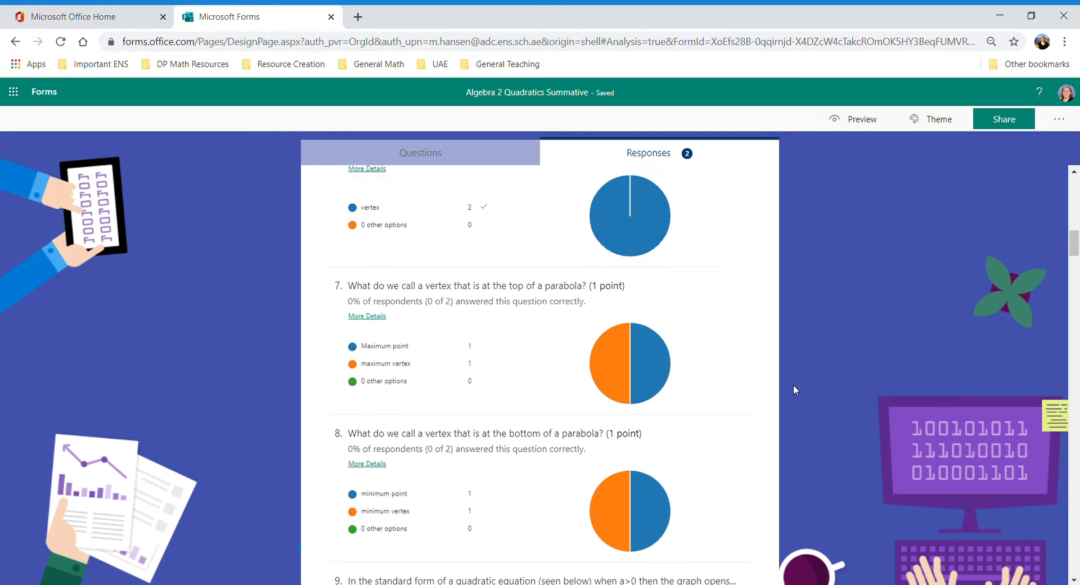
pyautogui.scroll(15, 793, 385)
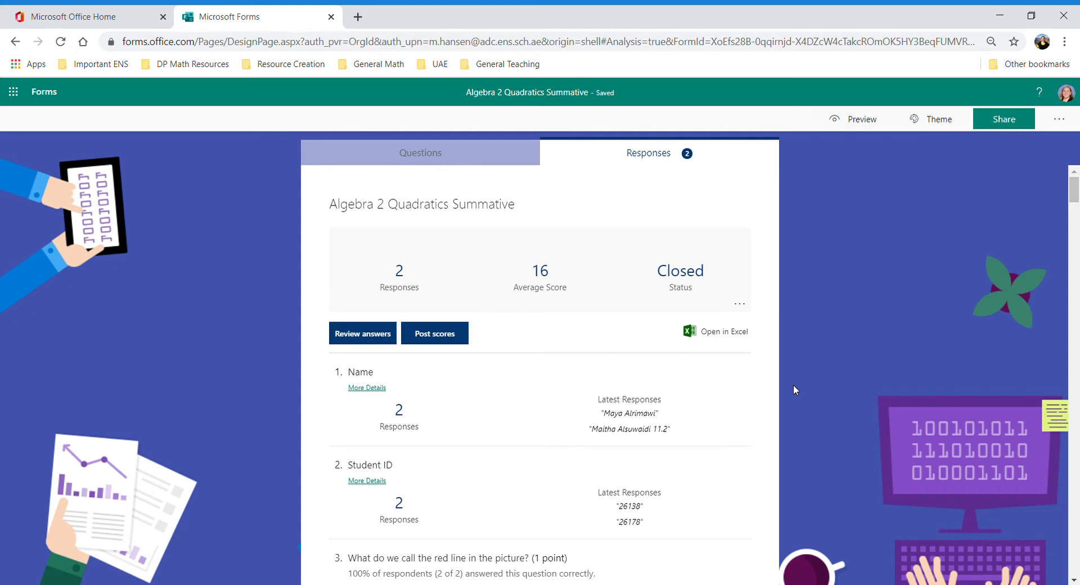
# - Open the form's responses in Excel and return to the response overview
pyautogui.click(719, 334)
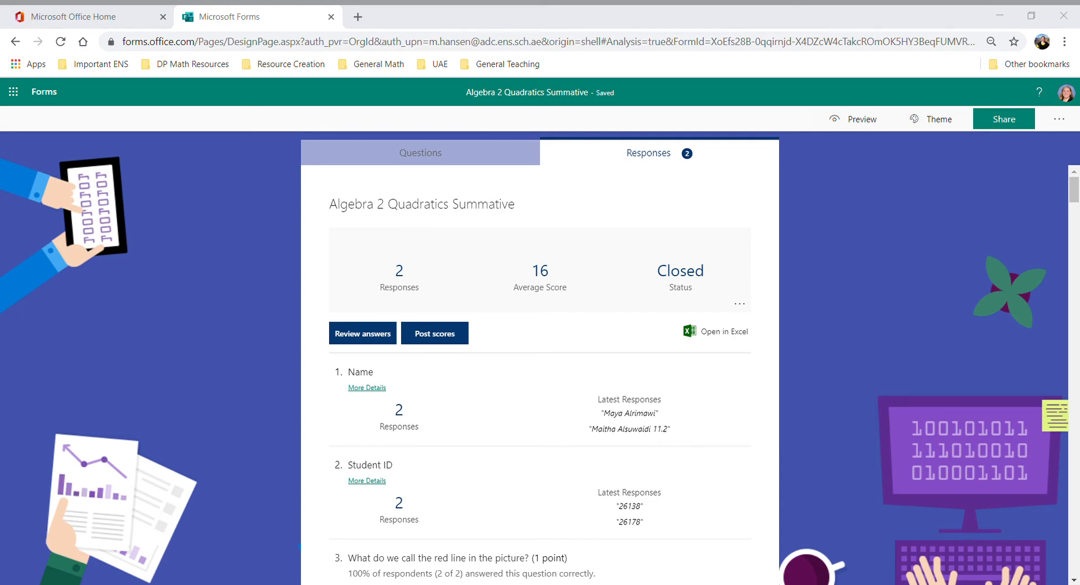
pyautogui.click(499, 529)
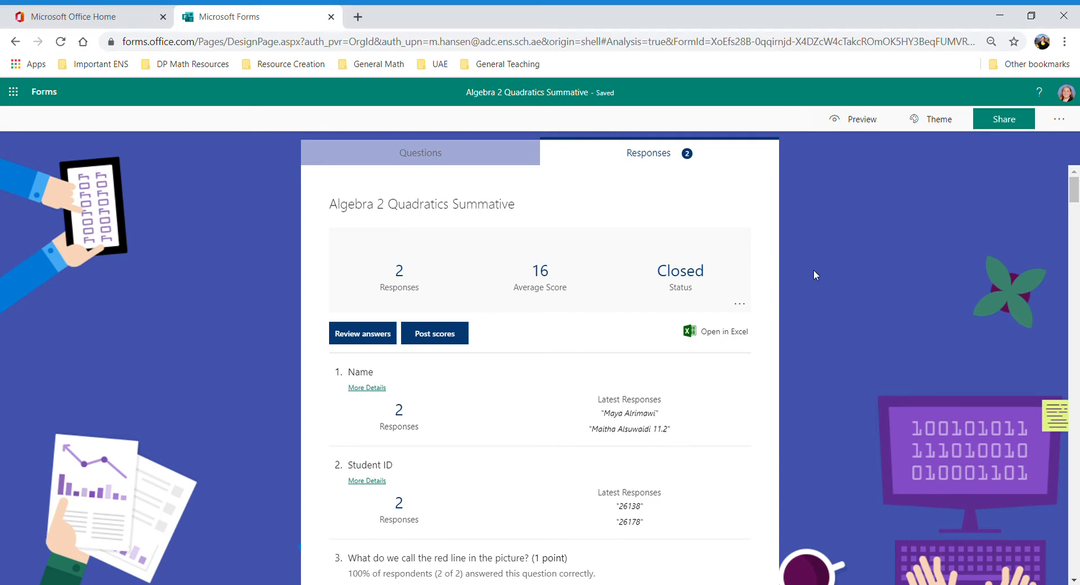
# - Open the individual answer review, view Respondent 1's submission and go back to Respondent 0
pyautogui.click(363, 336)
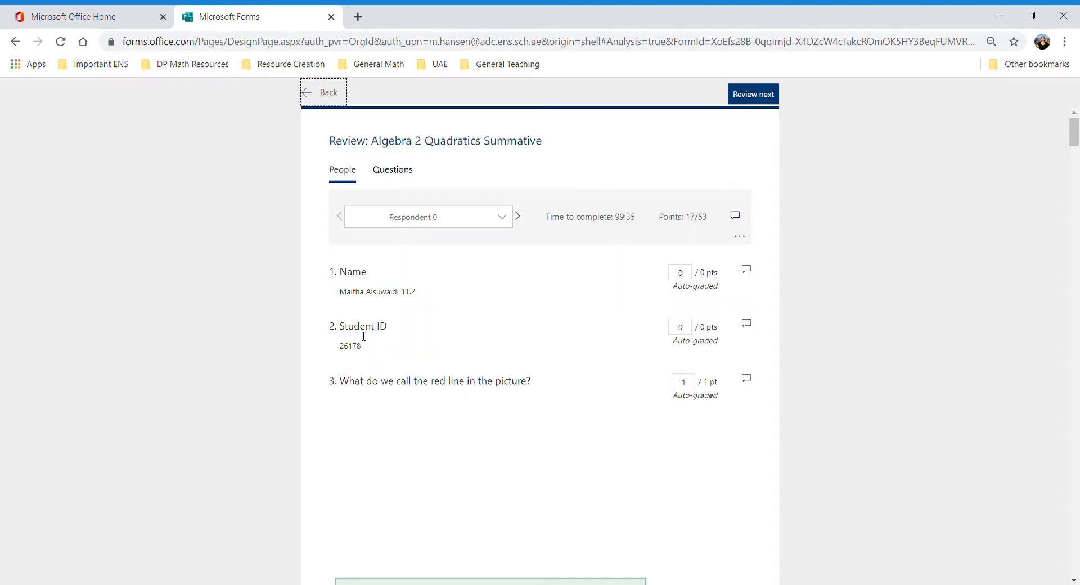
pyautogui.click(524, 217)
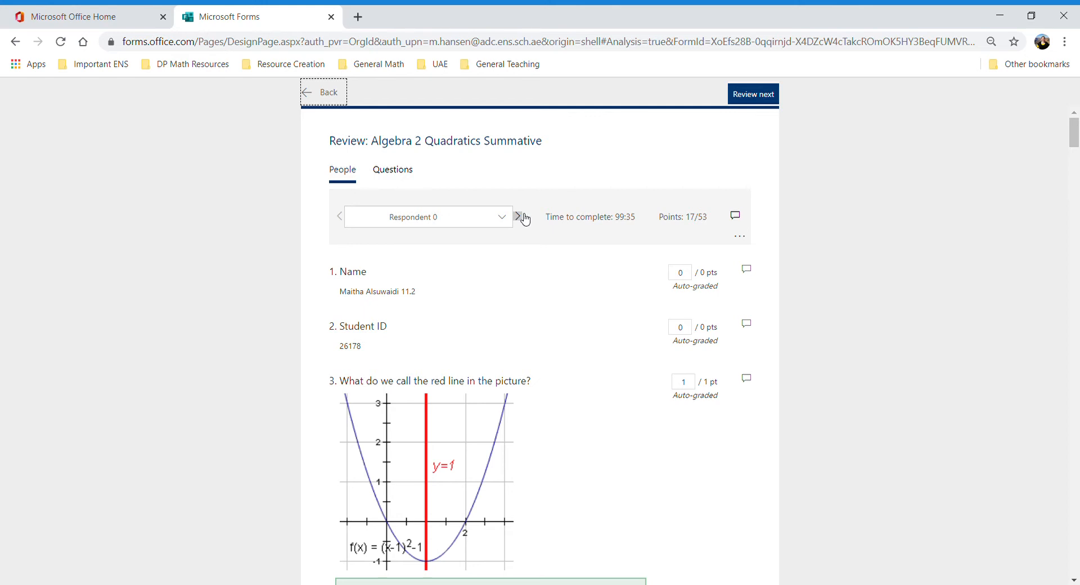
pyautogui.click(340, 216)
pyautogui.click(518, 217)
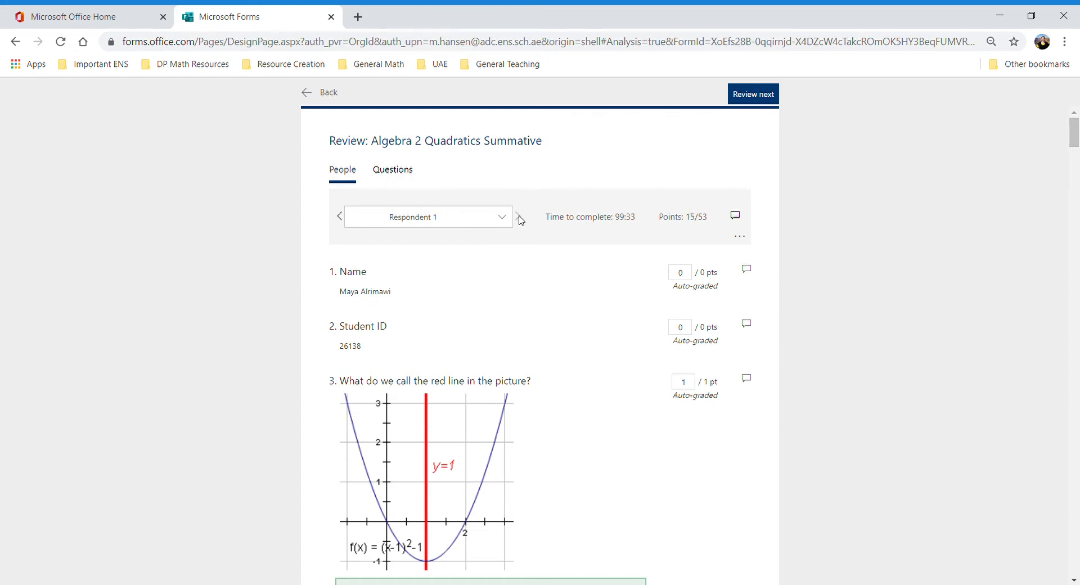
pyautogui.click(340, 217)
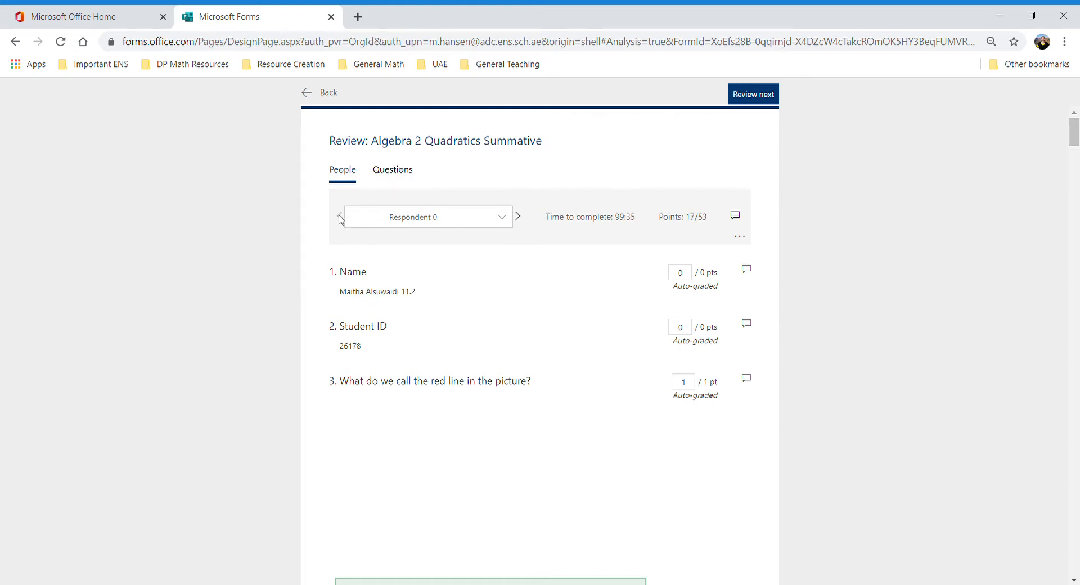
# - Check the list of respondents, then compare Respondent 1's completion time and points with Respondent 0's
pyautogui.click(506, 219)
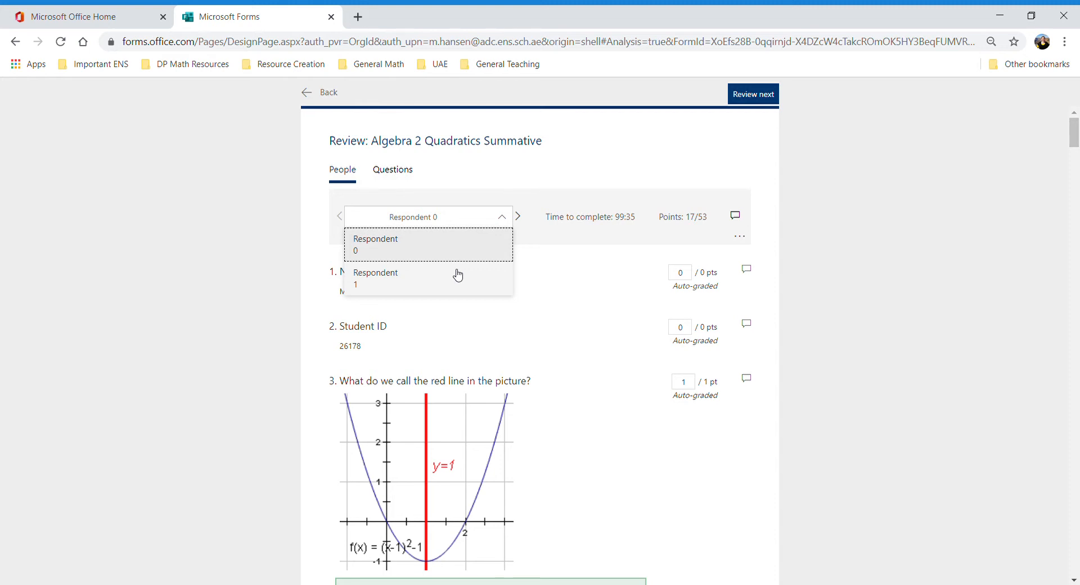
pyautogui.click(506, 221)
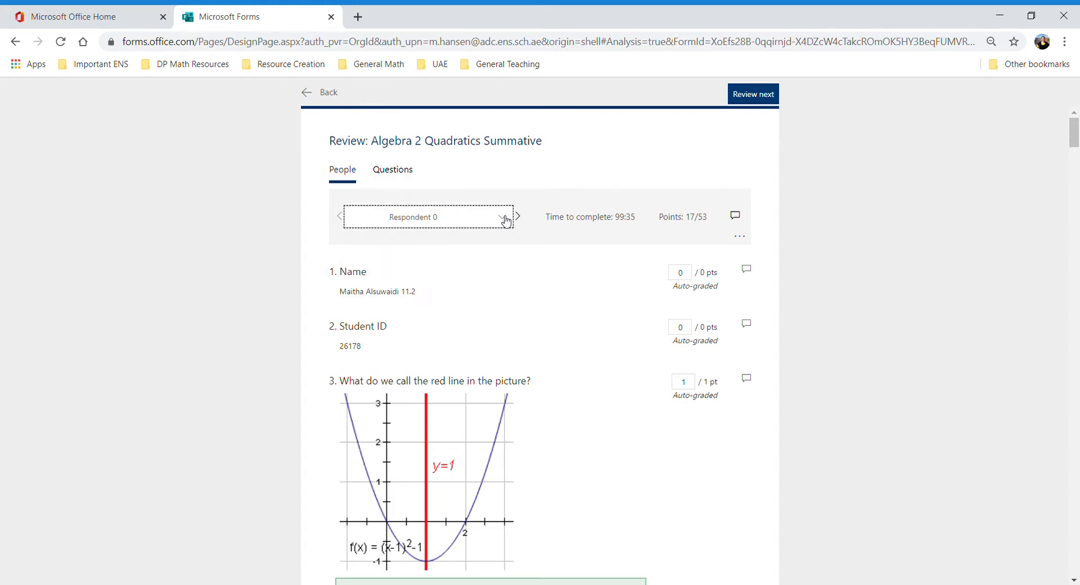
pyautogui.click(564, 233)
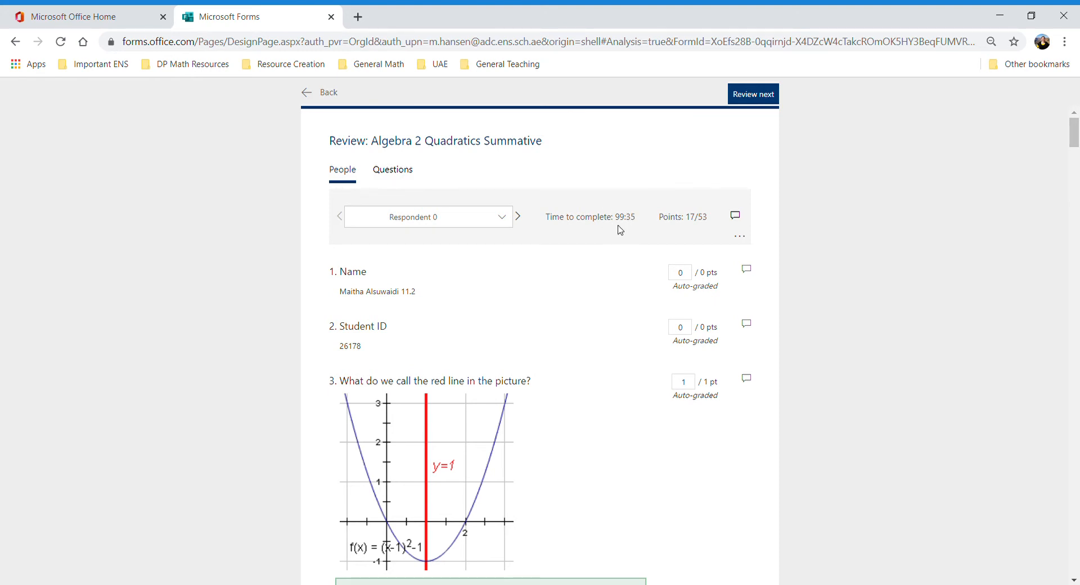
pyautogui.click(519, 217)
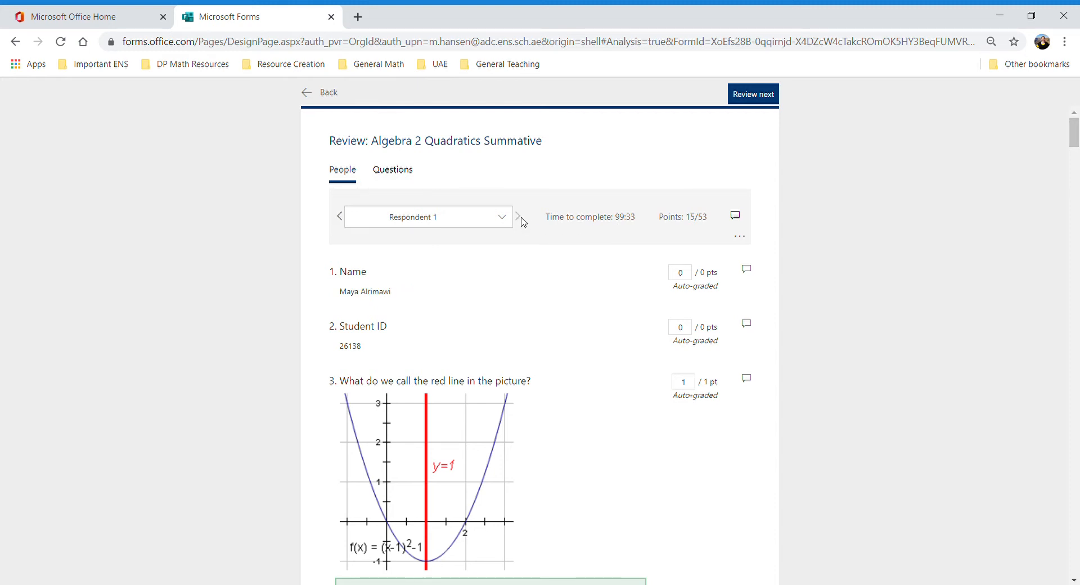
pyautogui.click(339, 217)
# - Preview Respondent 0's response for printing, look through all its pages, and cancel the print
pyautogui.click(743, 239)
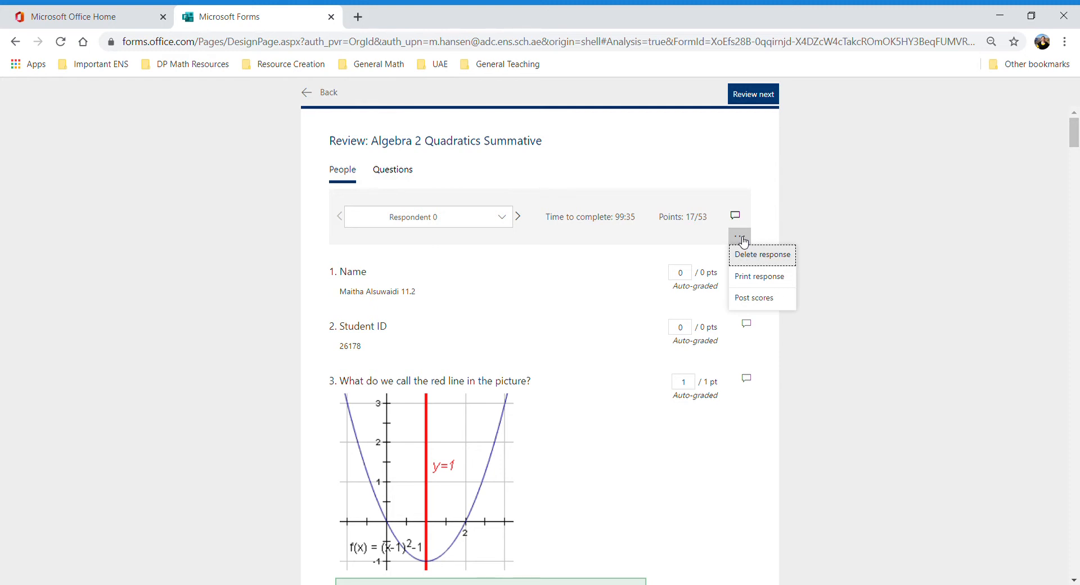
pyautogui.click(782, 280)
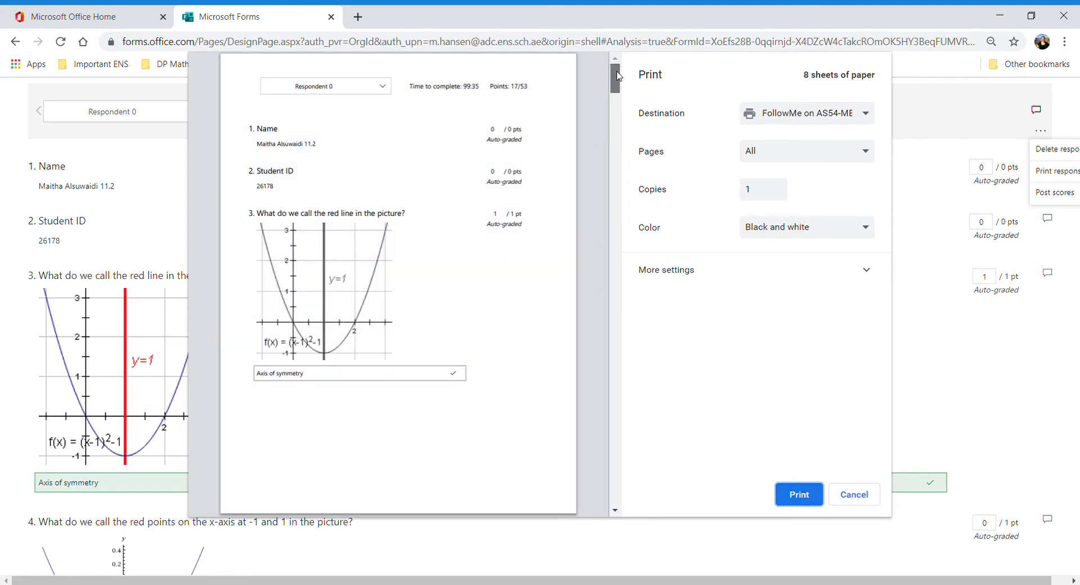
pyautogui.scroll(-3, 623, 86)
pyautogui.scroll(-10, 624, 86)
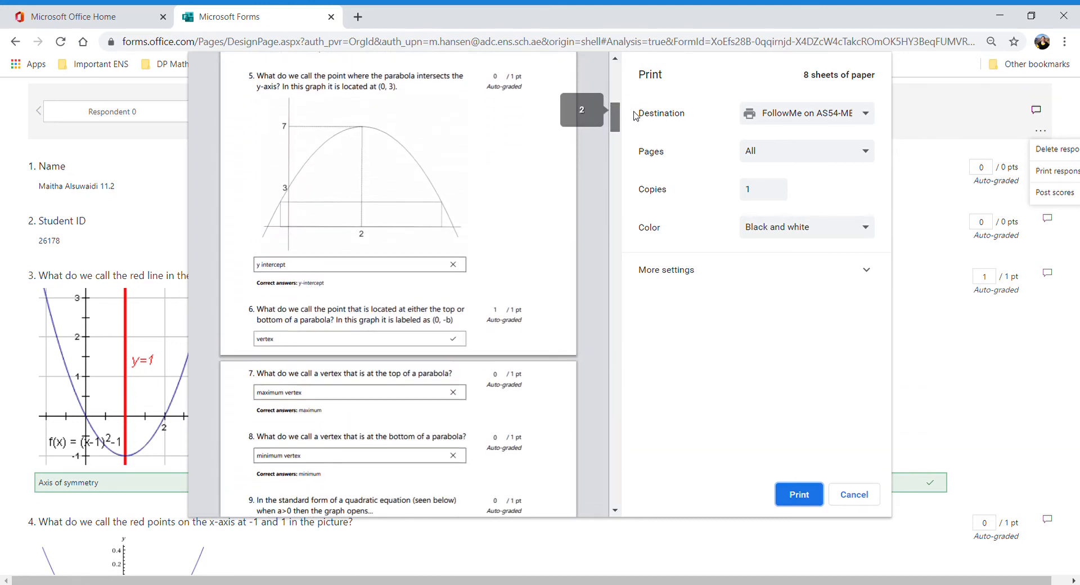
pyautogui.scroll(-8, 640, 131)
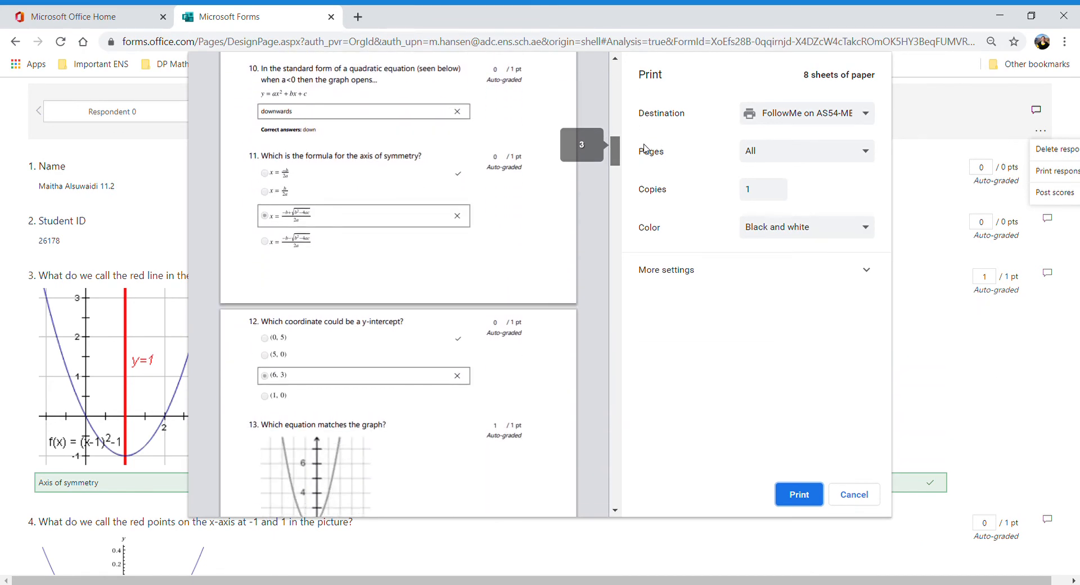
pyautogui.scroll(-8, 650, 160)
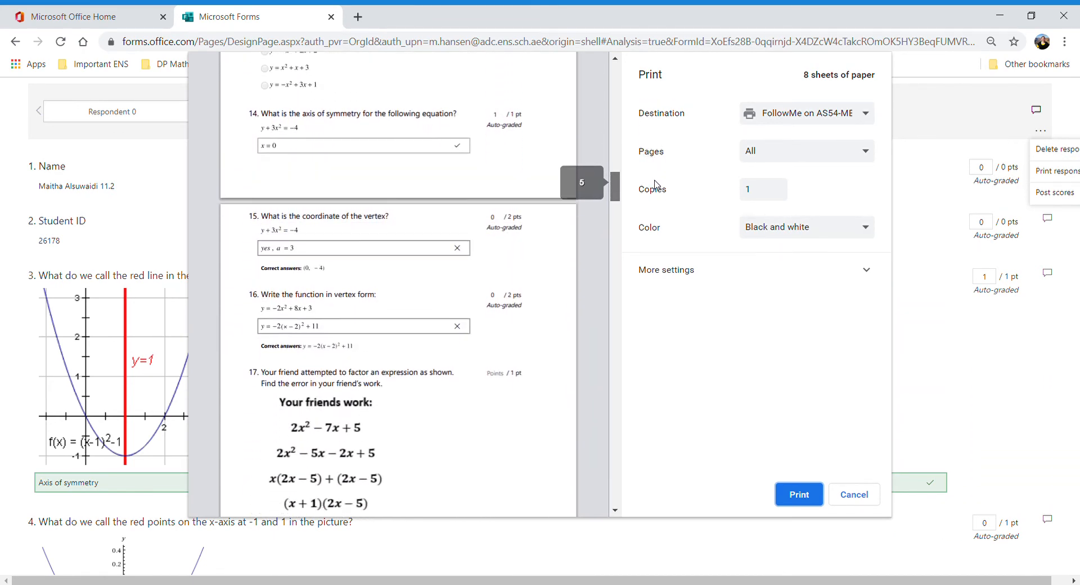
pyautogui.scroll(-10, 661, 197)
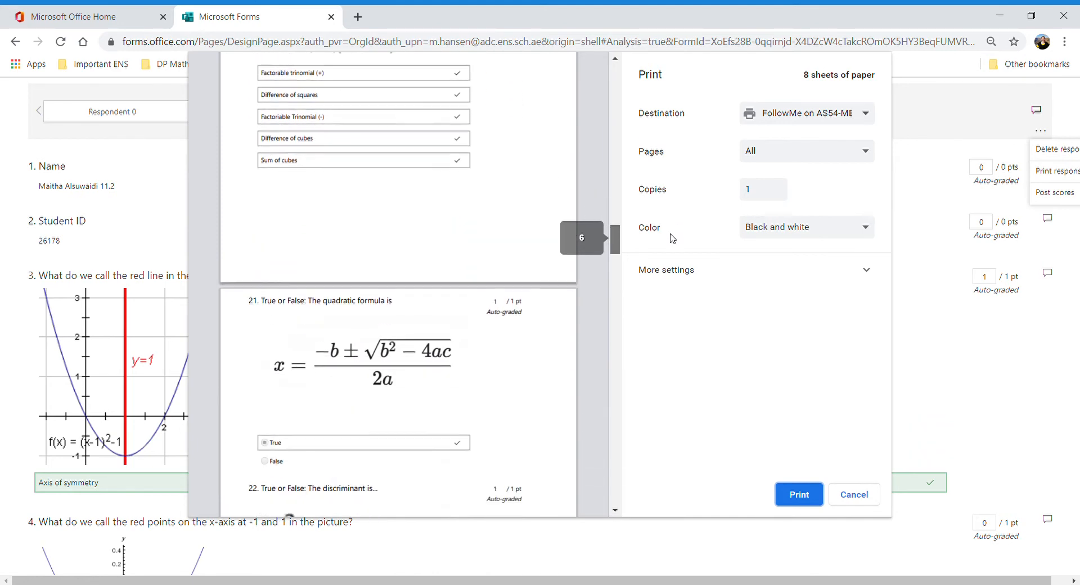
pyautogui.scroll(-10, 677, 252)
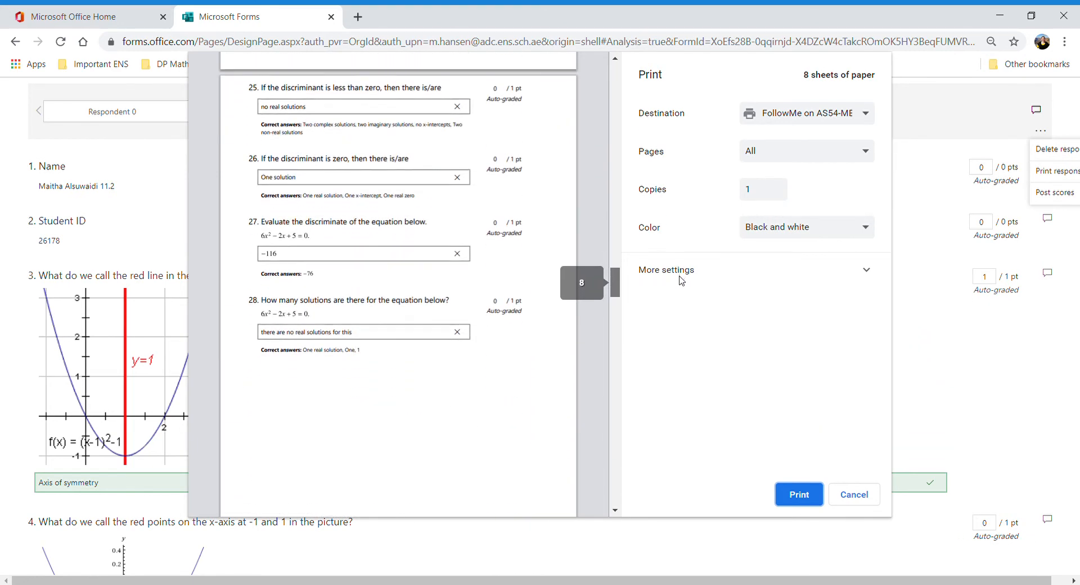
pyautogui.scroll(-10, 687, 315)
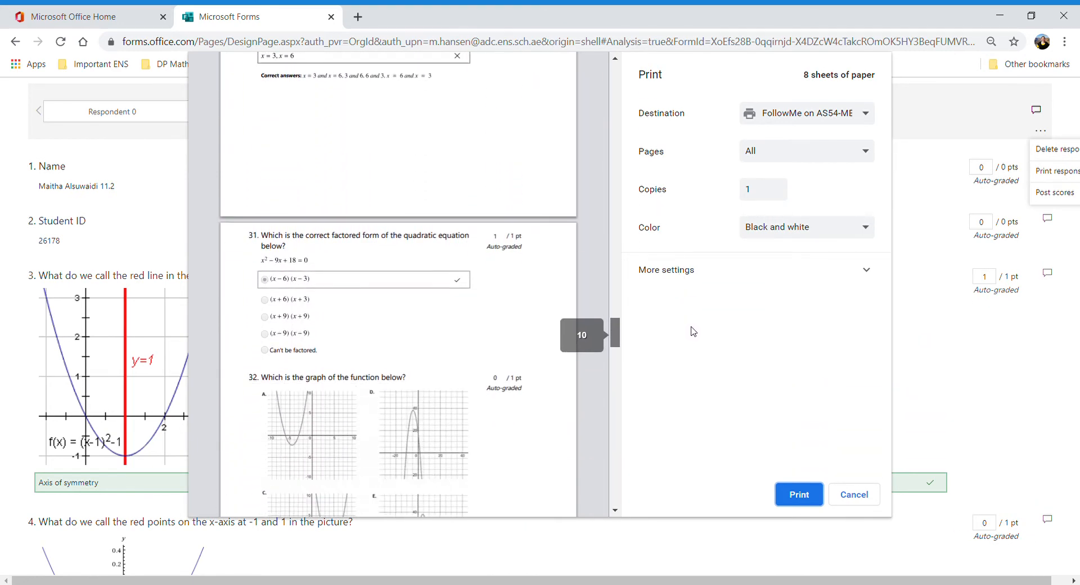
pyautogui.scroll(-10, 696, 365)
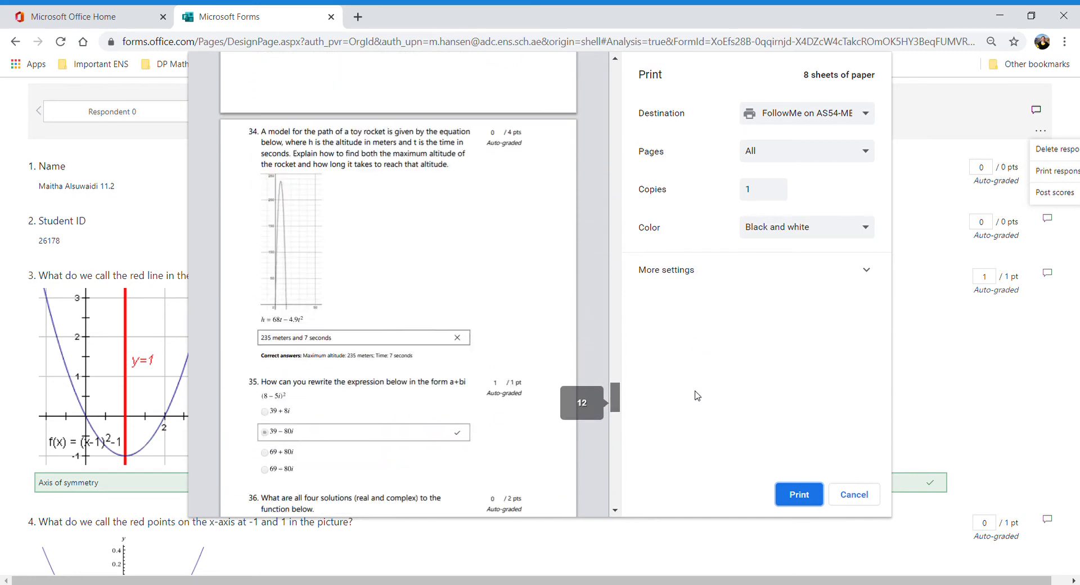
pyautogui.scroll(-15, 703, 413)
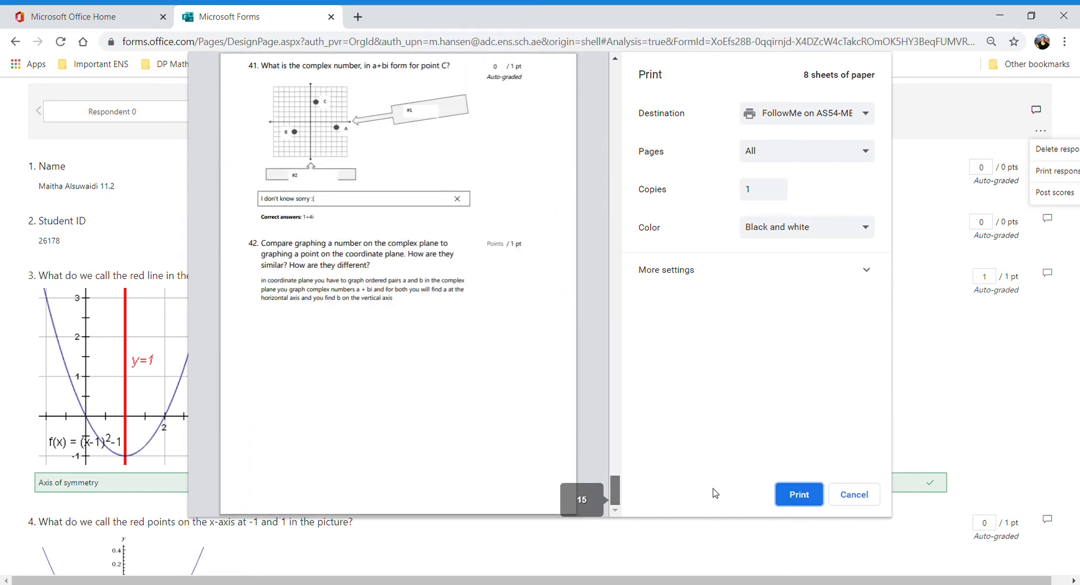
pyautogui.click(854, 492)
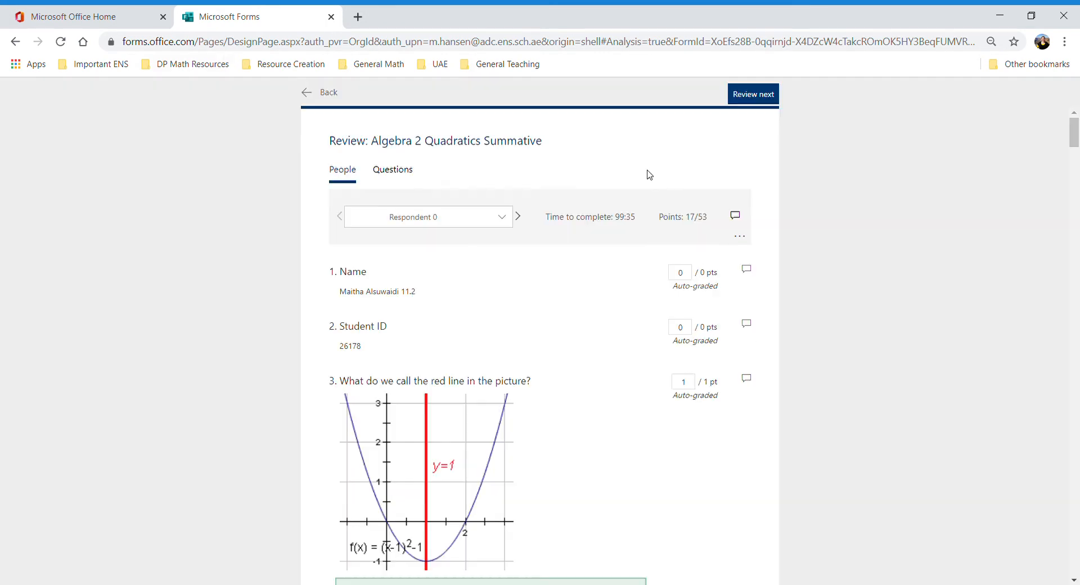
pyautogui.click(752, 242)
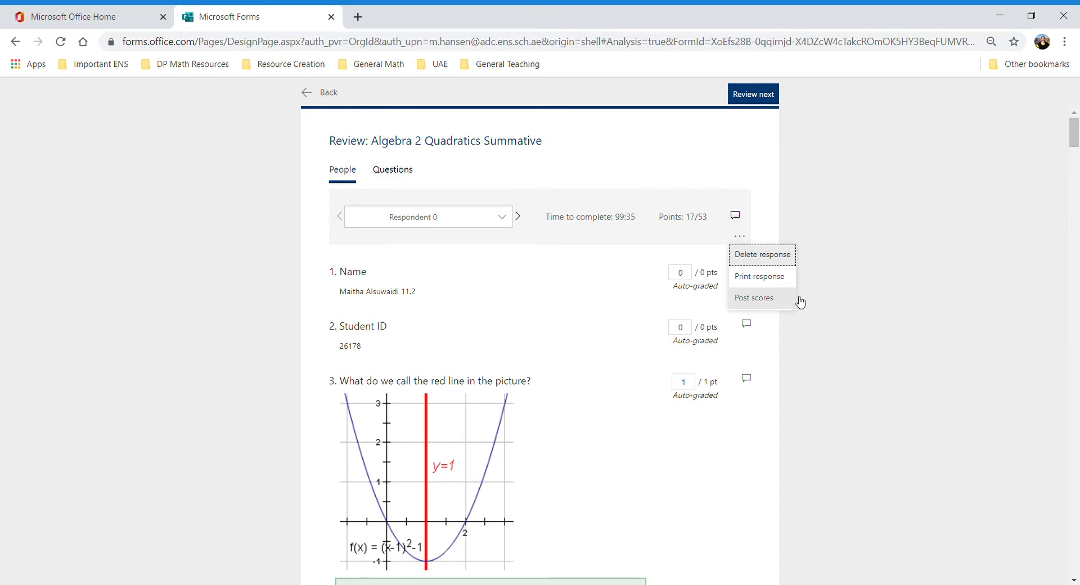
pyautogui.click(833, 290)
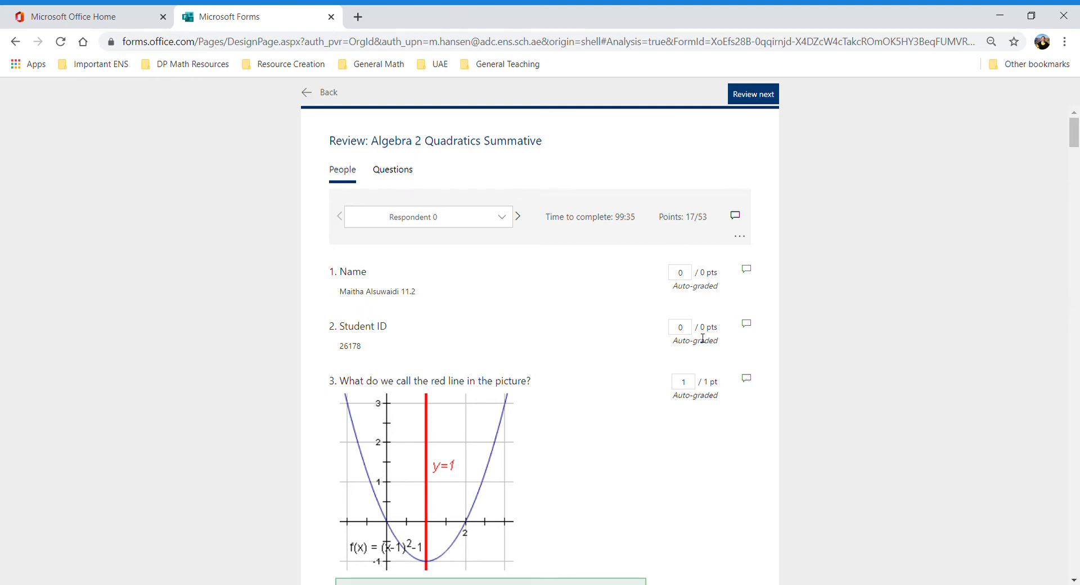
pyautogui.click(684, 271)
# - Award Respondent 0 a score of 1 point each on questions 8, 9 and 10
pyautogui.moveTo(1073, 147); pyautogui.dragTo(1075, 216)
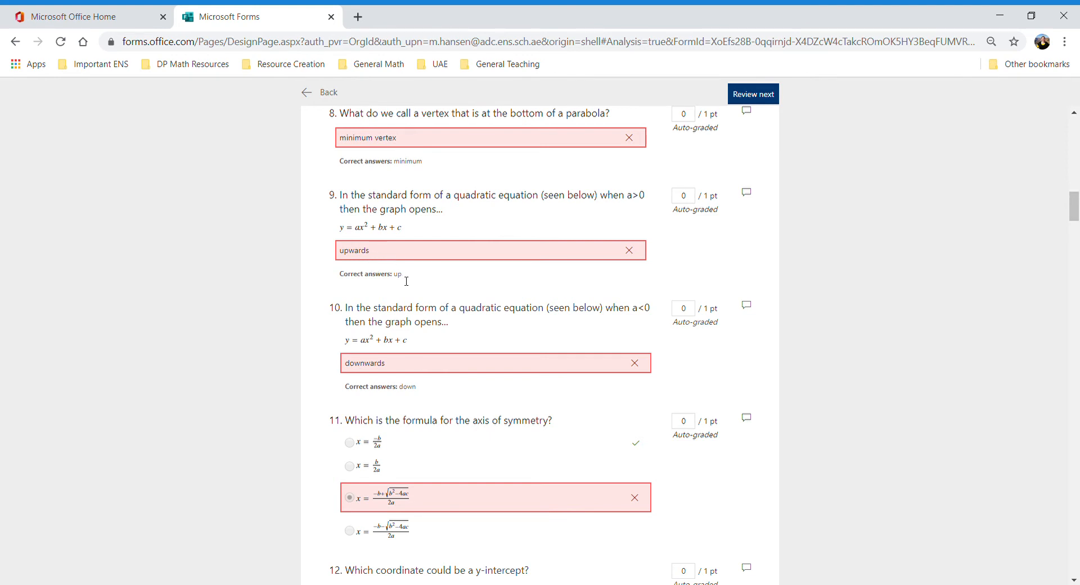
pyautogui.click(690, 198)
pyautogui.write('1')
pyautogui.doubleClick(694, 114)
pyautogui.write('1')
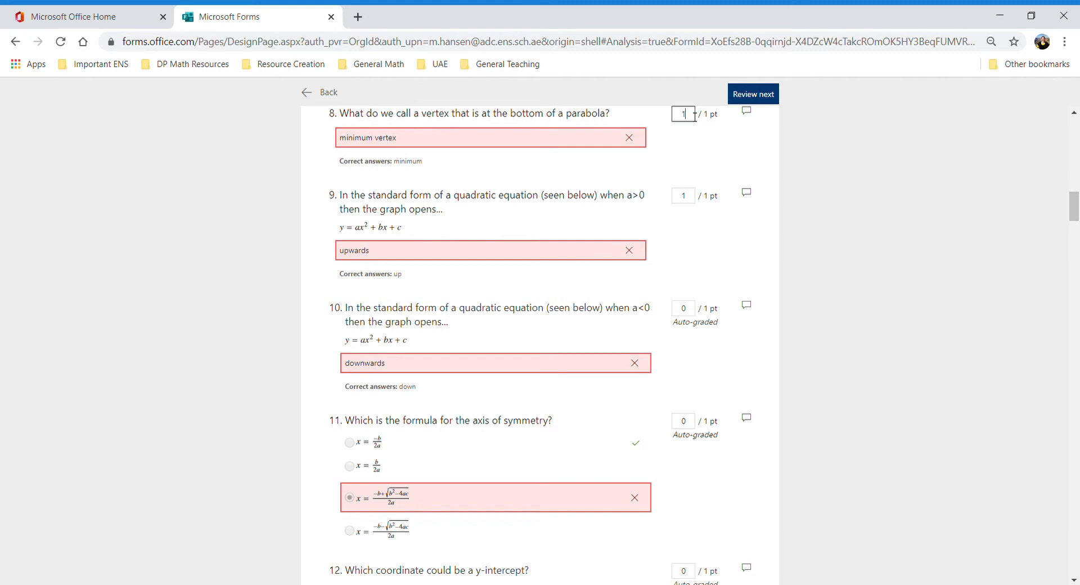
pyautogui.click(693, 309)
pyautogui.press('BackSpace')
pyautogui.write('1')
pyautogui.click(826, 362)
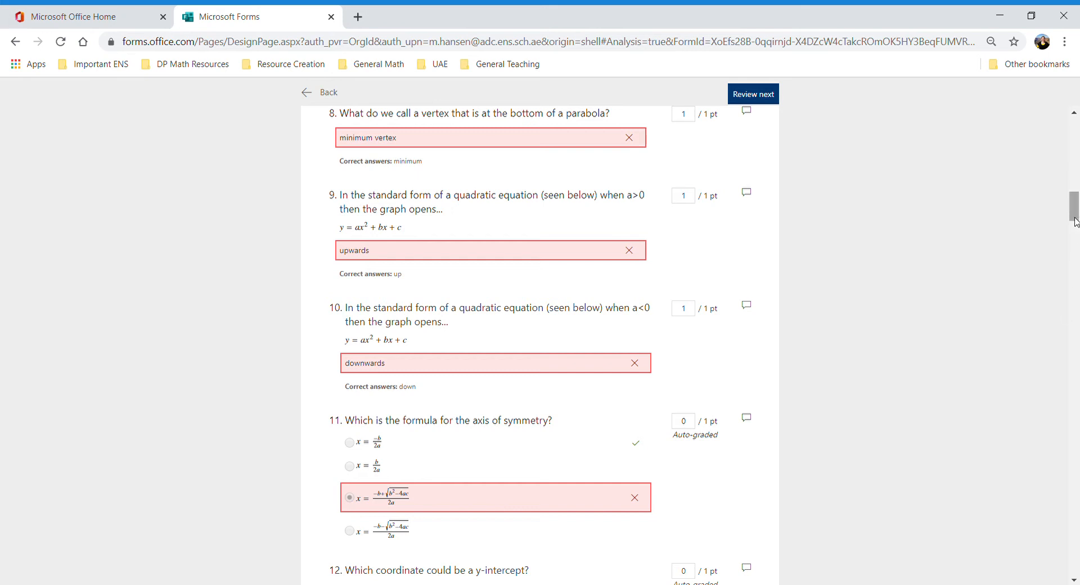
# - Award Respondent 0 a score of 1 point each on questions 7 and 5
pyautogui.moveTo(1075, 217); pyautogui.dragTo(1075, 205)
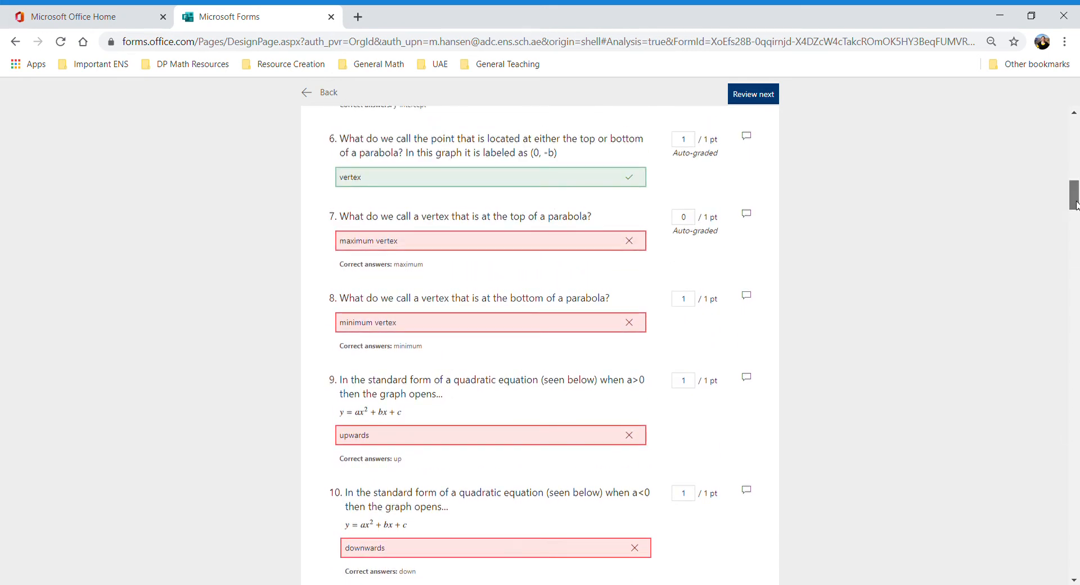
pyautogui.click(692, 222)
pyautogui.press('BackSpace')
pyautogui.write('1')
pyautogui.click(795, 236)
pyautogui.moveTo(1075, 193); pyautogui.dragTo(1075, 177)
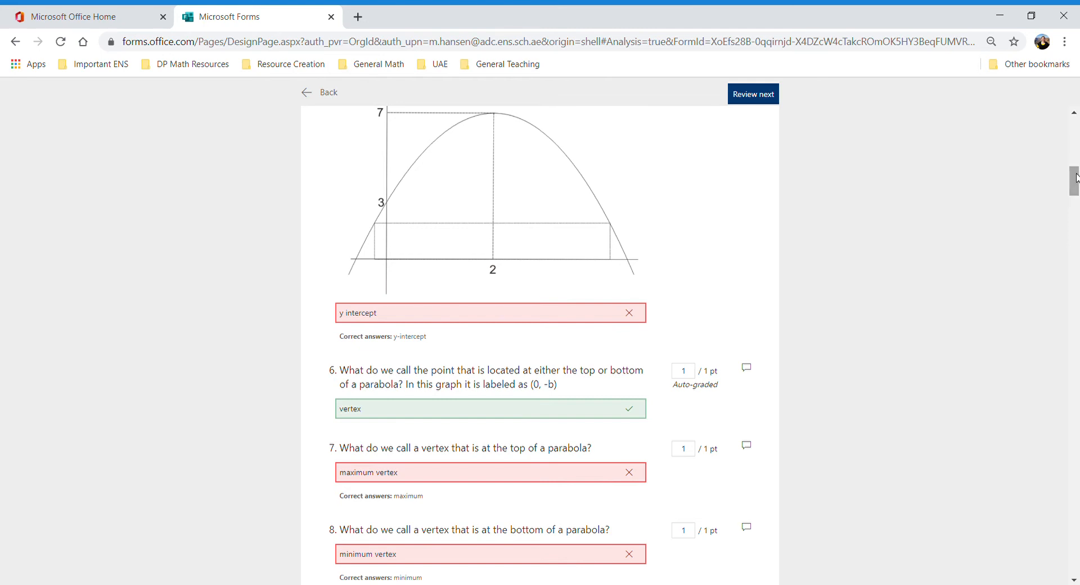
pyautogui.moveTo(1075, 178); pyautogui.dragTo(1075, 173)
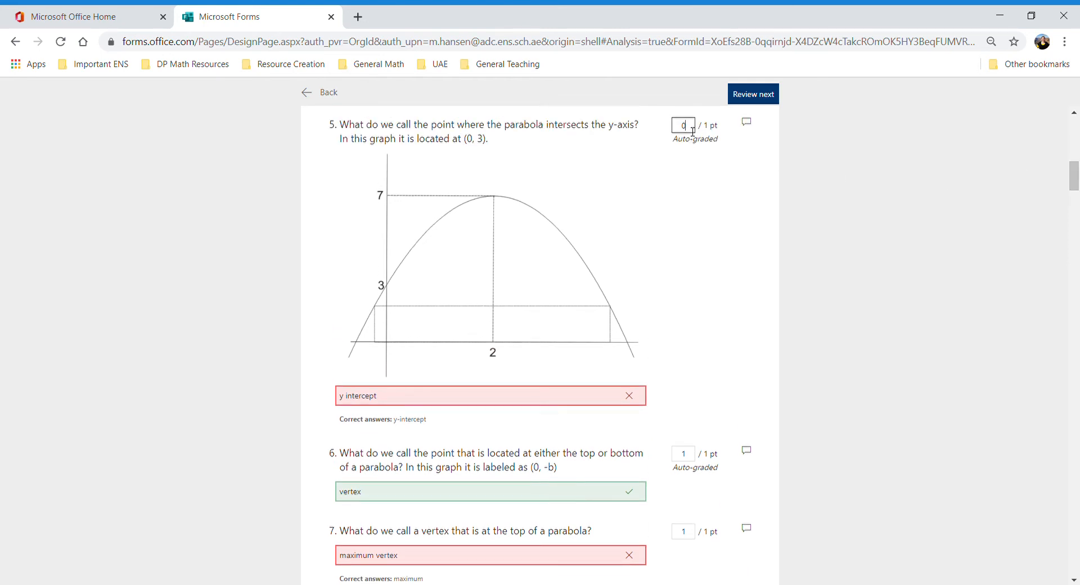
pyautogui.write('1')
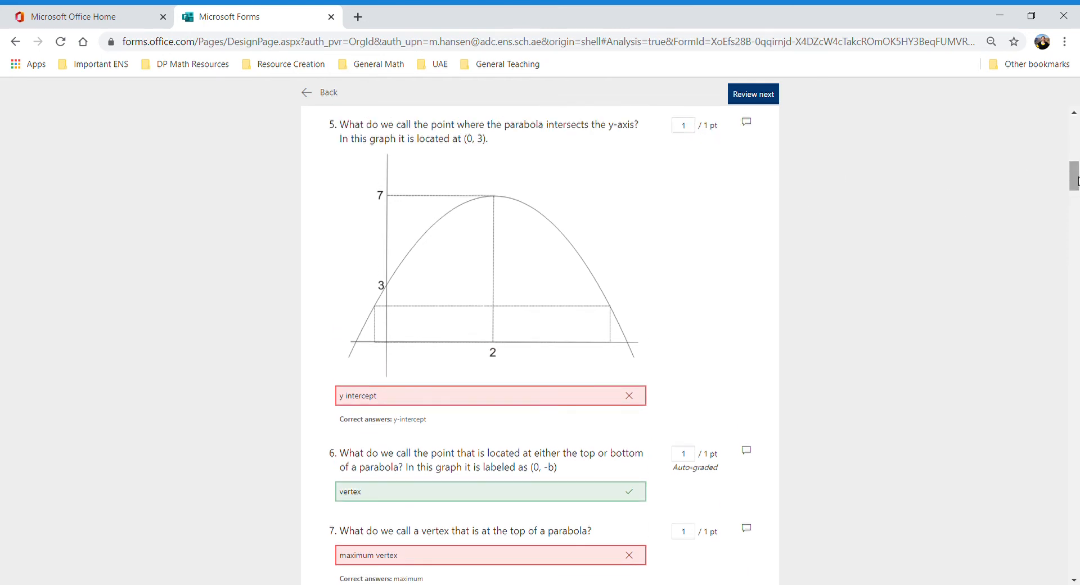
# - Award Respondent 0 a score of 1 point on question 4, then check the total points and the questions through 17
pyautogui.moveTo(1076, 178); pyautogui.dragTo(1075, 159)
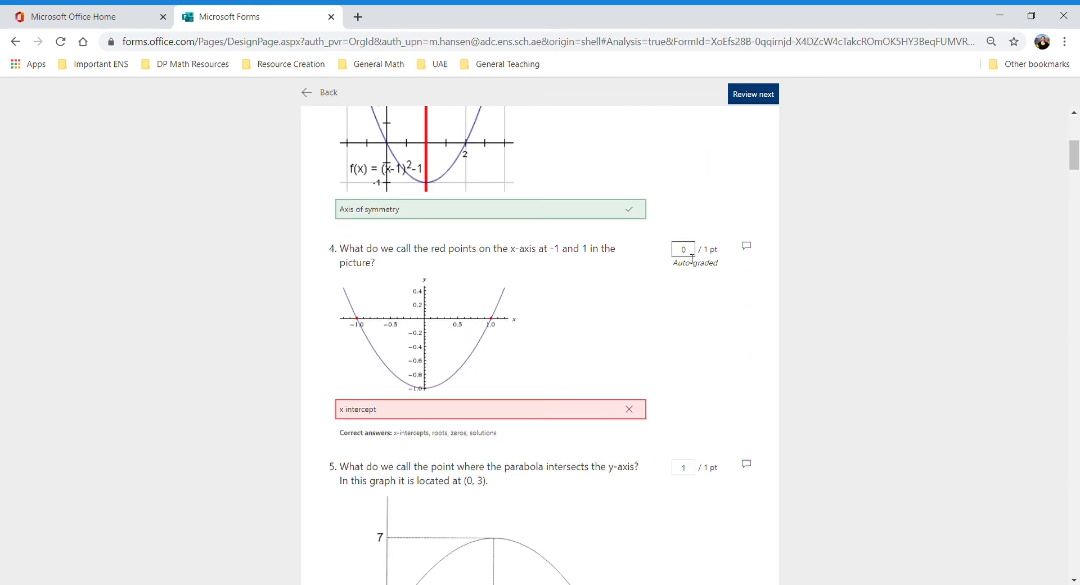
pyautogui.press('BackSpace')
pyautogui.write('1')
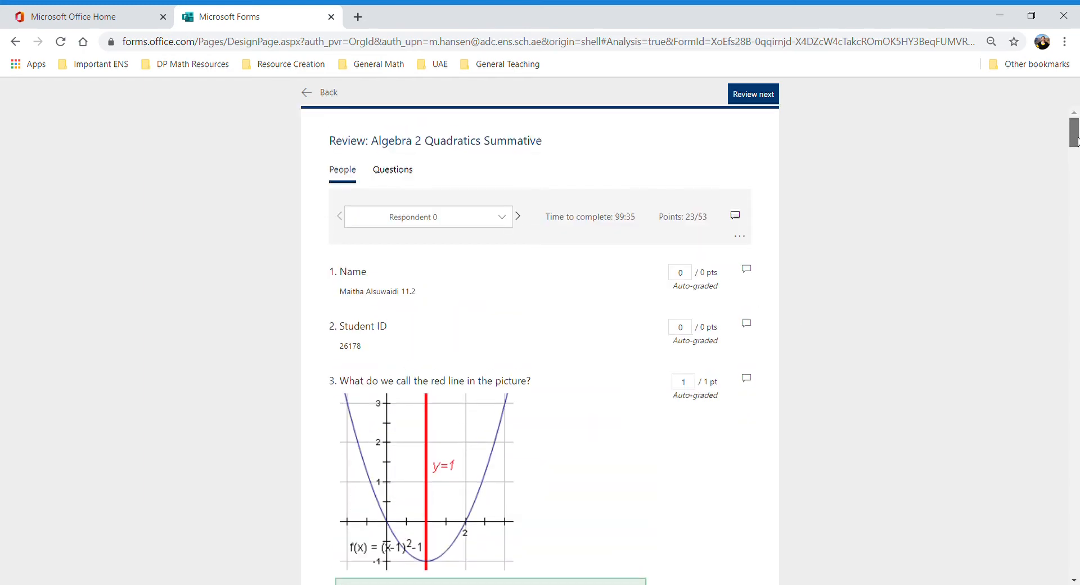
pyautogui.moveTo(1074, 163); pyautogui.dragTo(1076, 275)
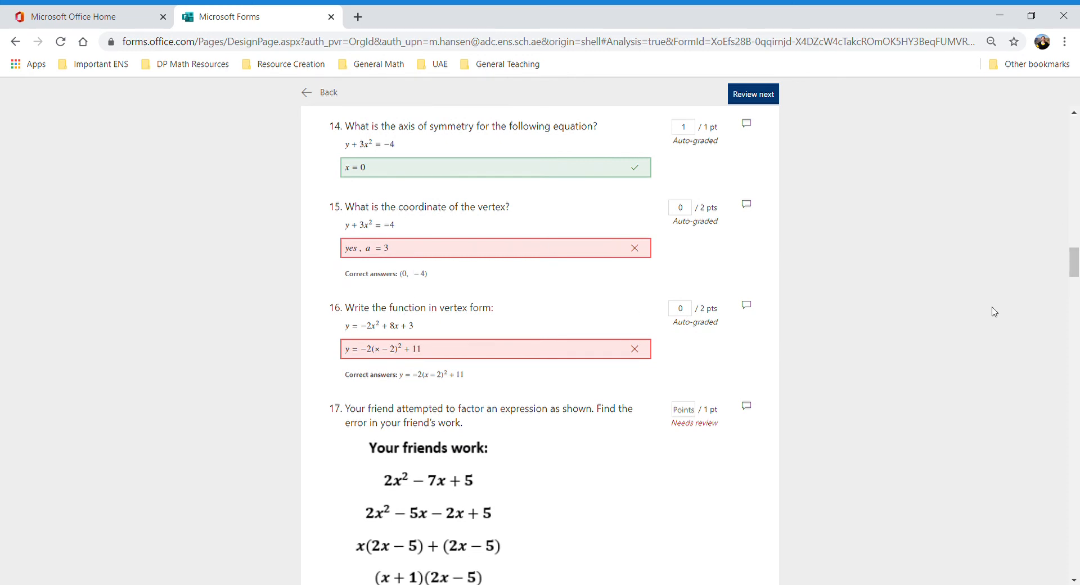
pyautogui.moveTo(1078, 252); pyautogui.dragTo(1042, 103)
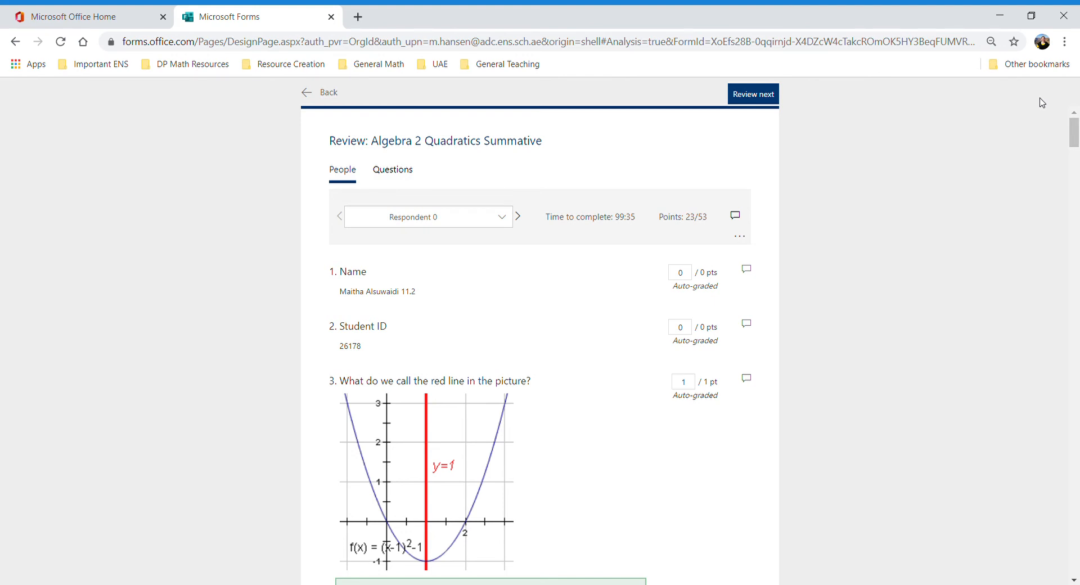
# - Try to set the score of Respondent 0's Name question to 1 point
pyautogui.click(689, 277)
pyautogui.press('BackSpace')
pyautogui.write('1')
pyautogui.click(750, 271)
pyautogui.press('BackSpace')
# - Add feedback to Respondent 0's question 11: "You chose the correct equation for the quadratic formula. The axis of symmetry is something else."
pyautogui.moveTo(1077, 138); pyautogui.dragTo(1078, 98)
pyautogui.moveTo(1075, 132); pyautogui.dragTo(1077, 215)
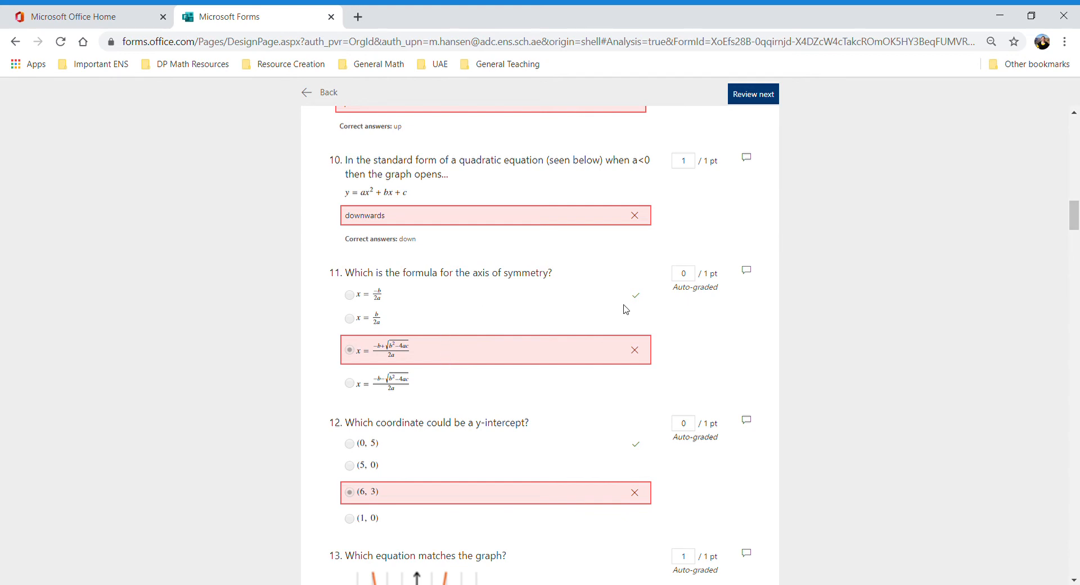
pyautogui.click(748, 272)
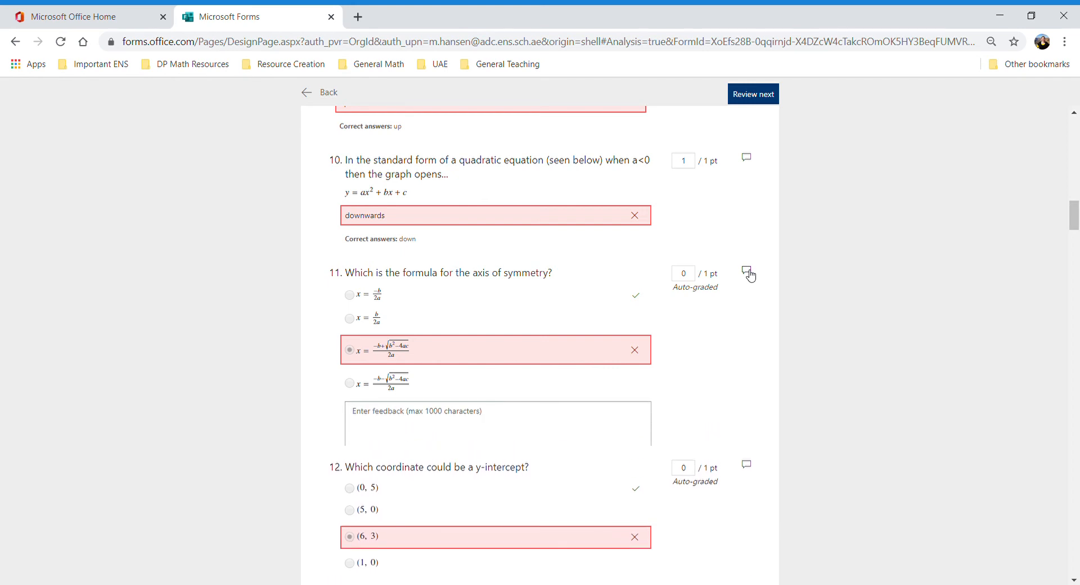
pyautogui.write('Y')
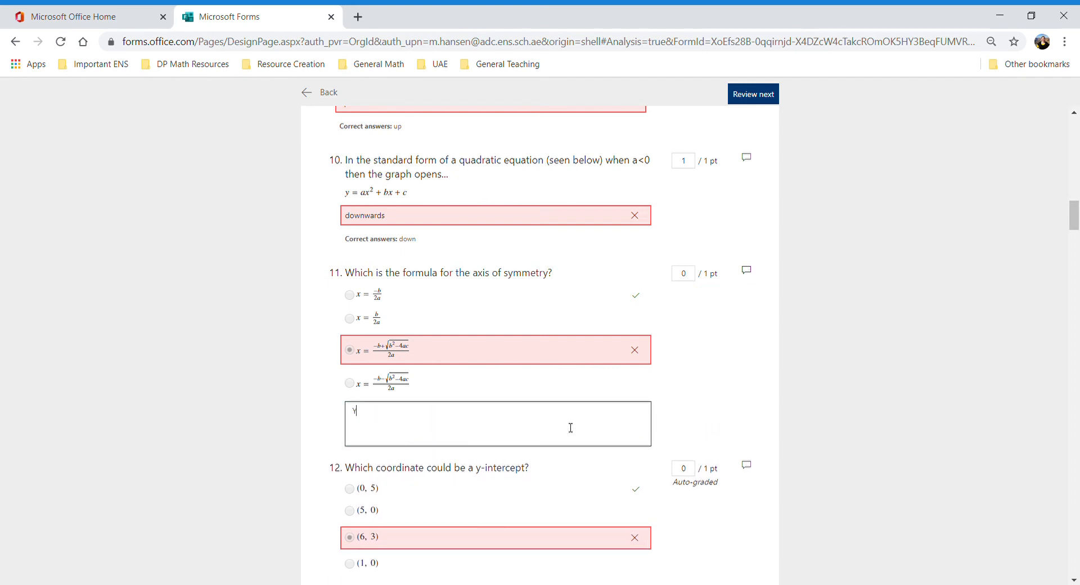
pyautogui.write('ou chose the correct formula for th')
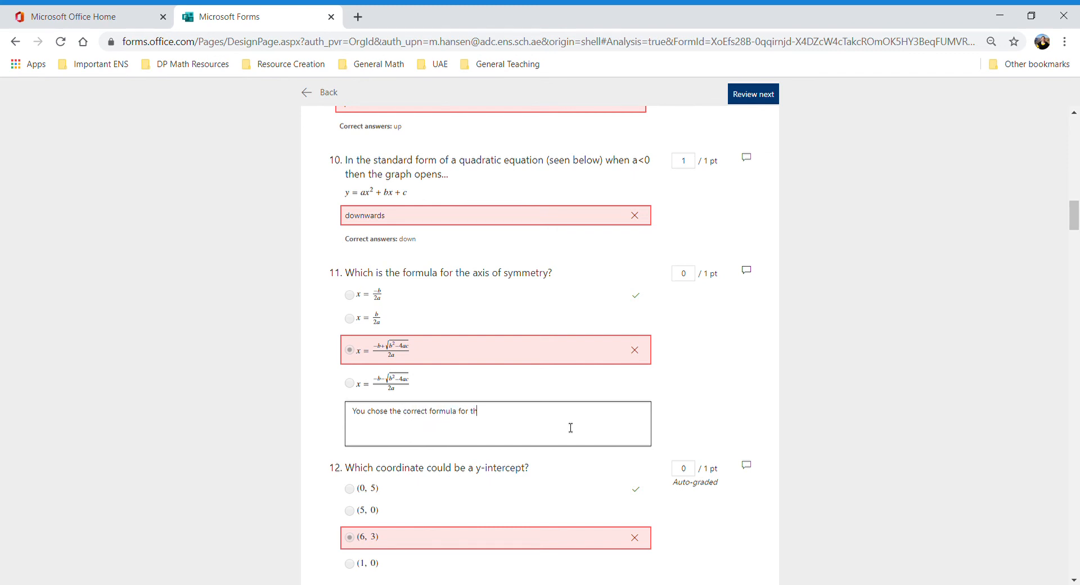
pyautogui.press('BackSpace')
pyautogui.press('BackSpace')
pyautogui.press('BackSpace')
pyautogui.press('BackSpace')
pyautogui.press('BackSpace')
pyautogui.press('BackSpace')
pyautogui.press('BackSpace')
pyautogui.press('BackSpace')
pyautogui.press('BackSpace')
pyautogui.press('BackSpace')
pyautogui.write('equation for the quadratic formula.')
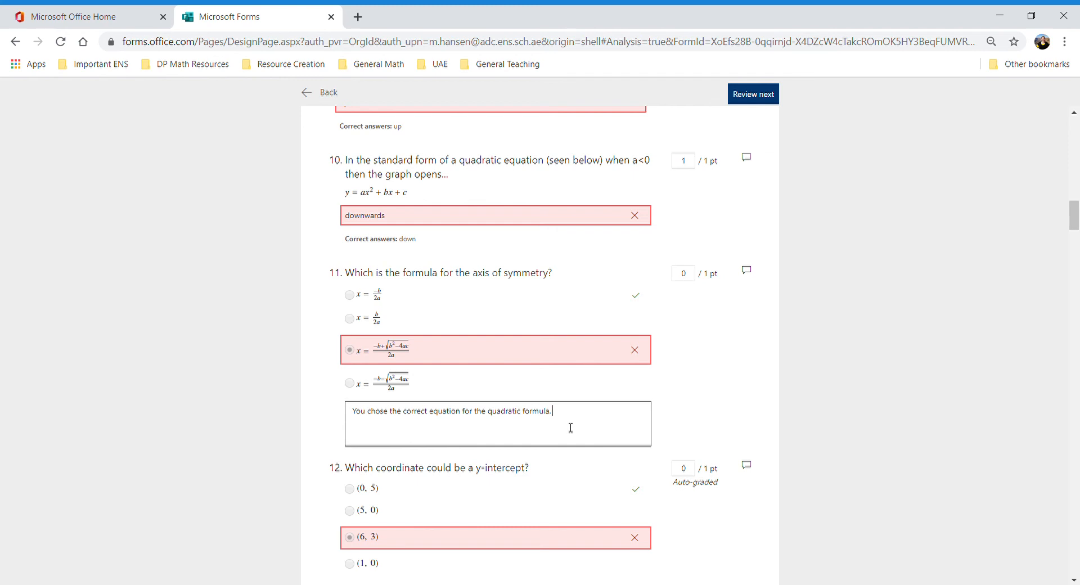
pyautogui.write(' The axis of symmetry is something else.')
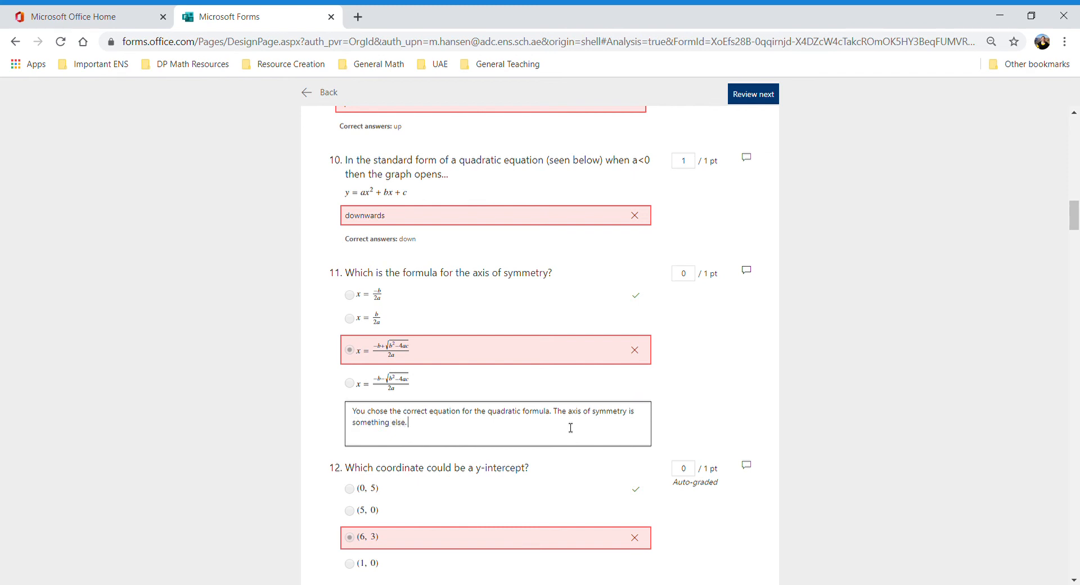
pyautogui.click(1008, 414)
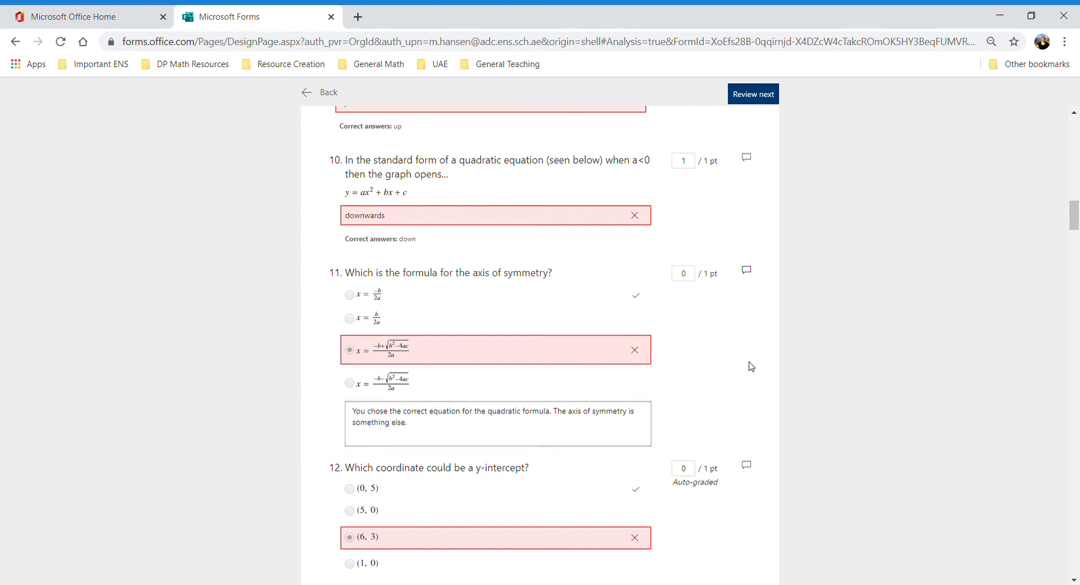
# - Preview Respondent 0's response for printing, check how the question 11 feedback appears, and cancel the print
pyautogui.moveTo(1075, 216); pyautogui.dragTo(1074, 130)
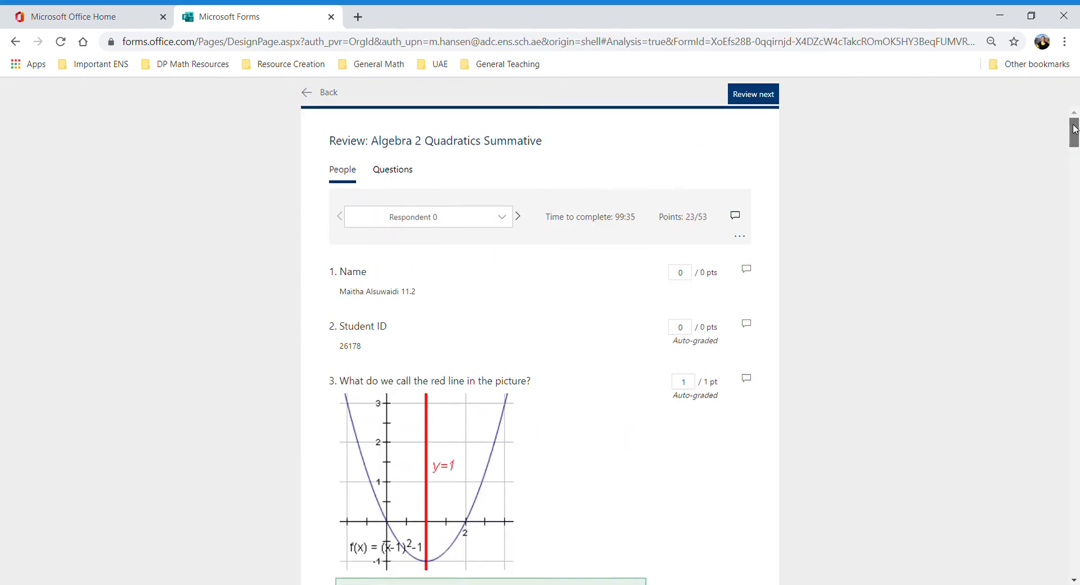
pyautogui.click(740, 236)
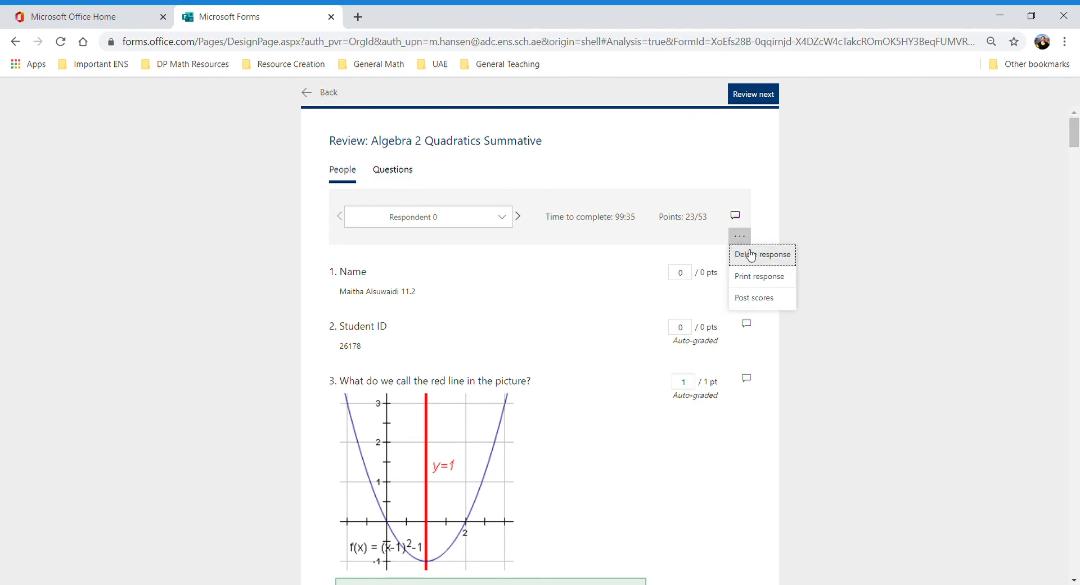
pyautogui.click(771, 277)
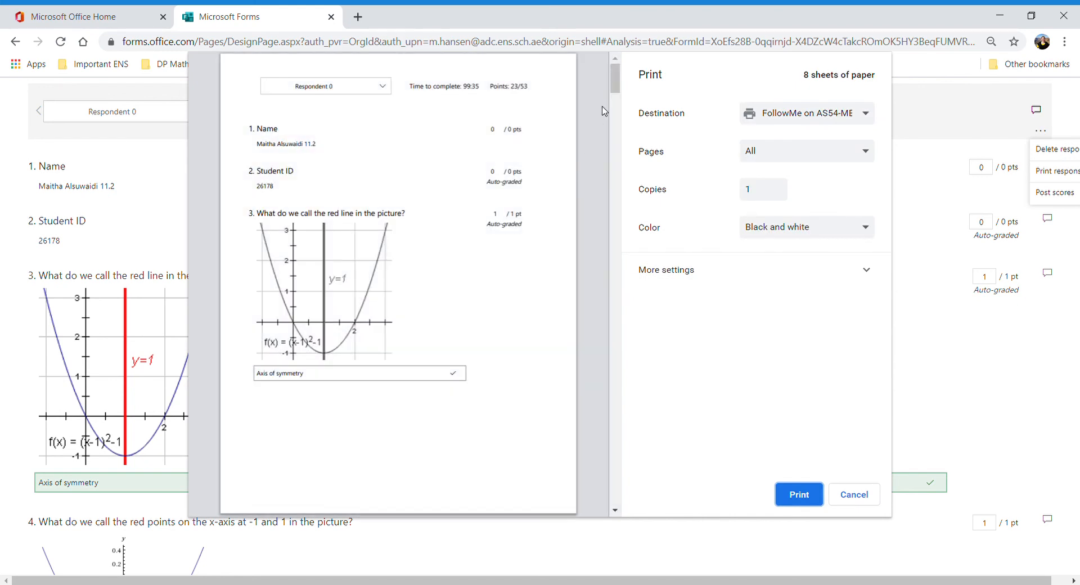
pyautogui.moveTo(619, 77); pyautogui.dragTo(628, 149)
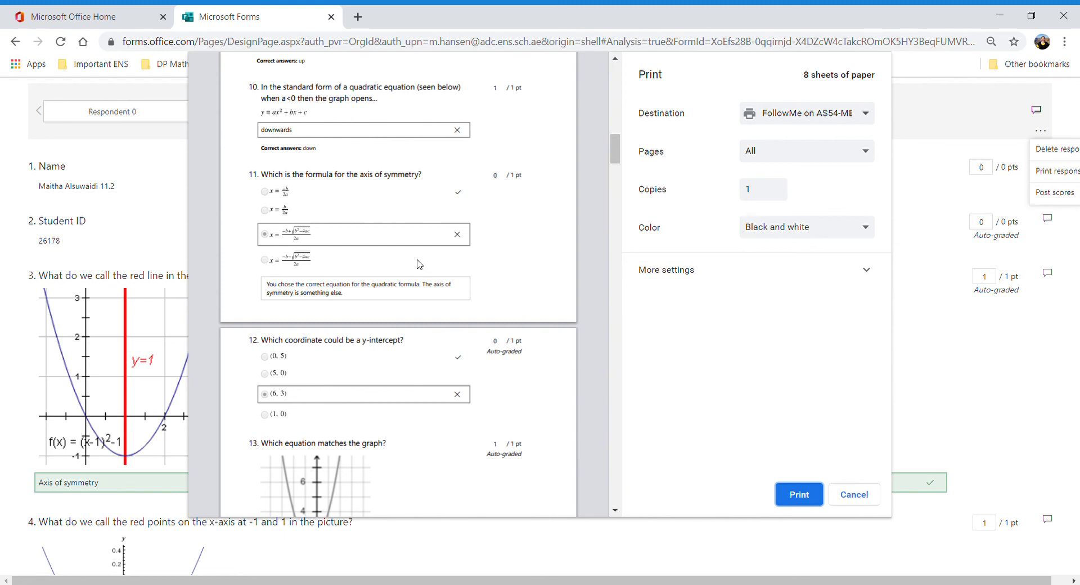
pyautogui.click(869, 495)
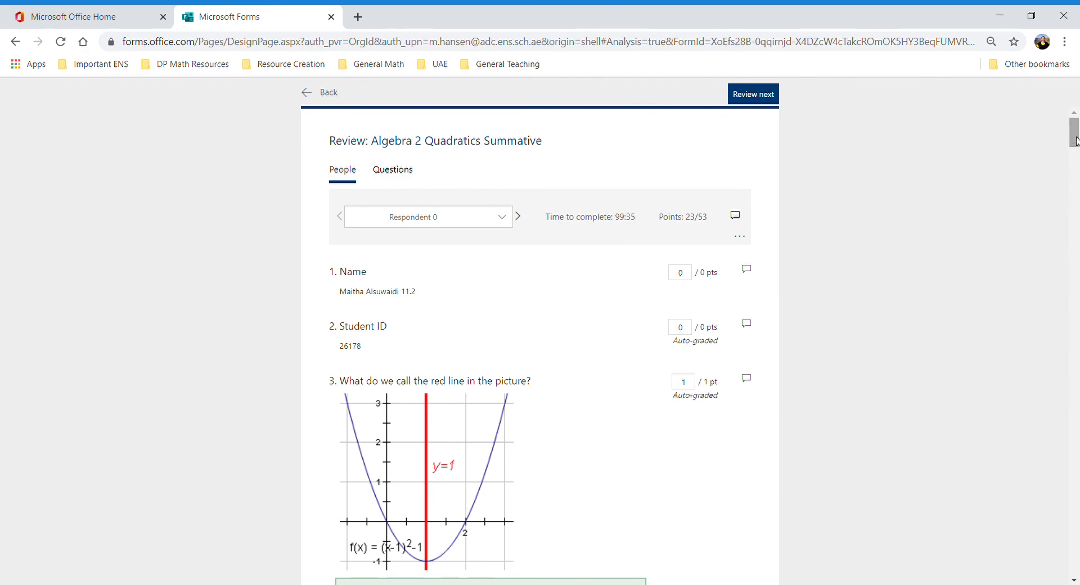
# - Show Respondent 1's submission, then switch the review to grouping answers by question
pyautogui.moveTo(1076, 140)
pyautogui.mouseDown()
pyautogui.moveTo(1067, 574)
pyautogui.moveTo(1074, 131)
pyautogui.mouseUp()
pyautogui.click(517, 216)
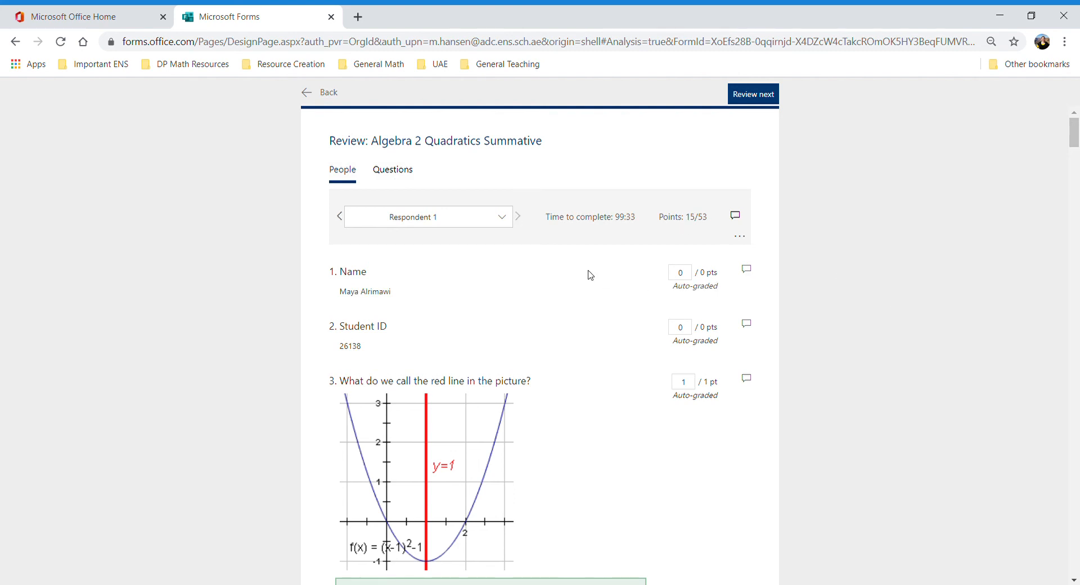
pyautogui.click(401, 175)
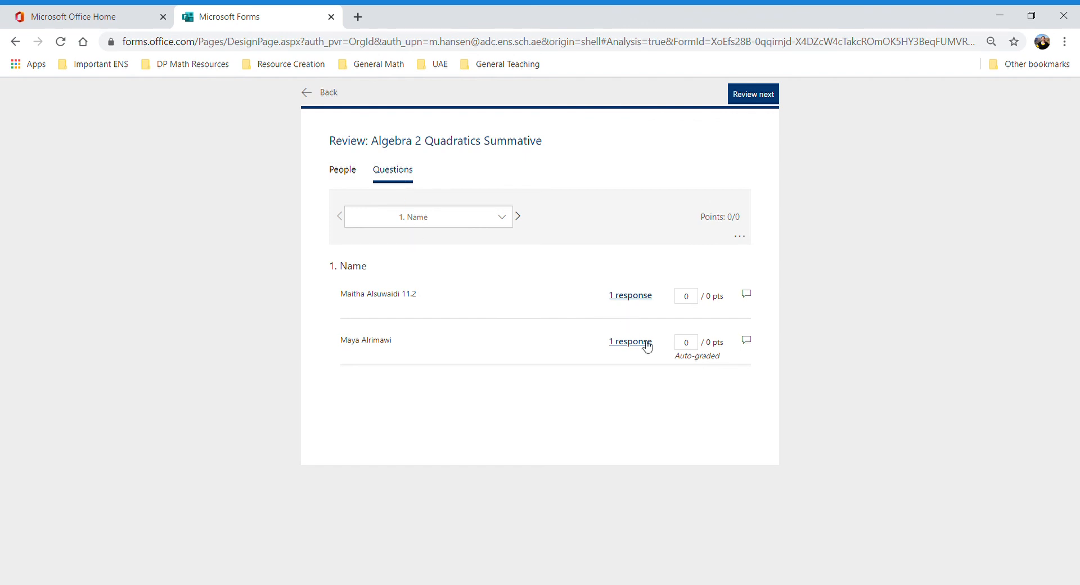
# - View all responses to question 2 (Student ID) and question 3 about the red line in the picture
pyautogui.click(508, 219)
pyautogui.click(465, 292)
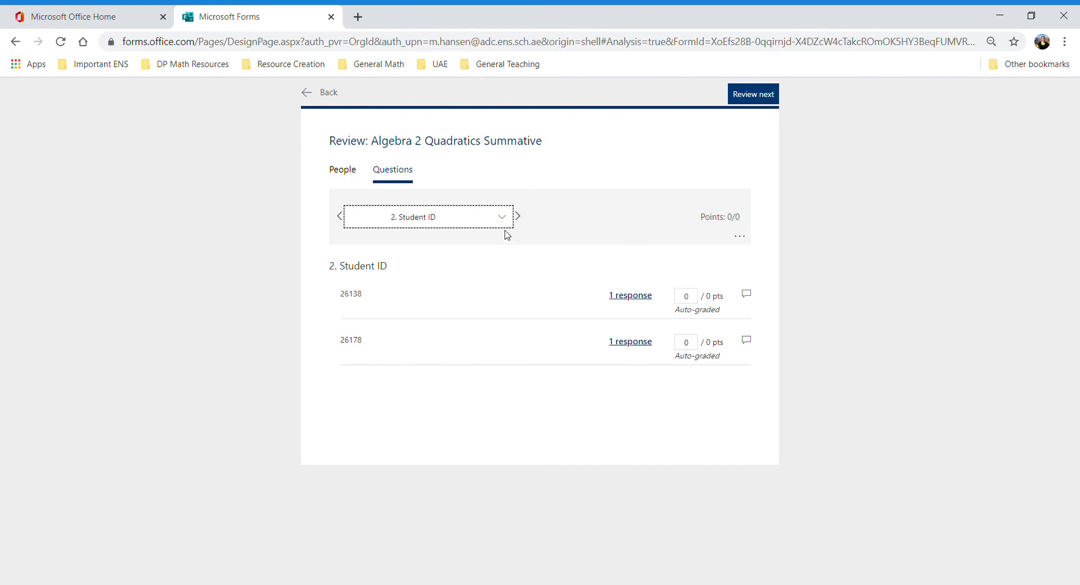
pyautogui.click(508, 219)
pyautogui.click(463, 313)
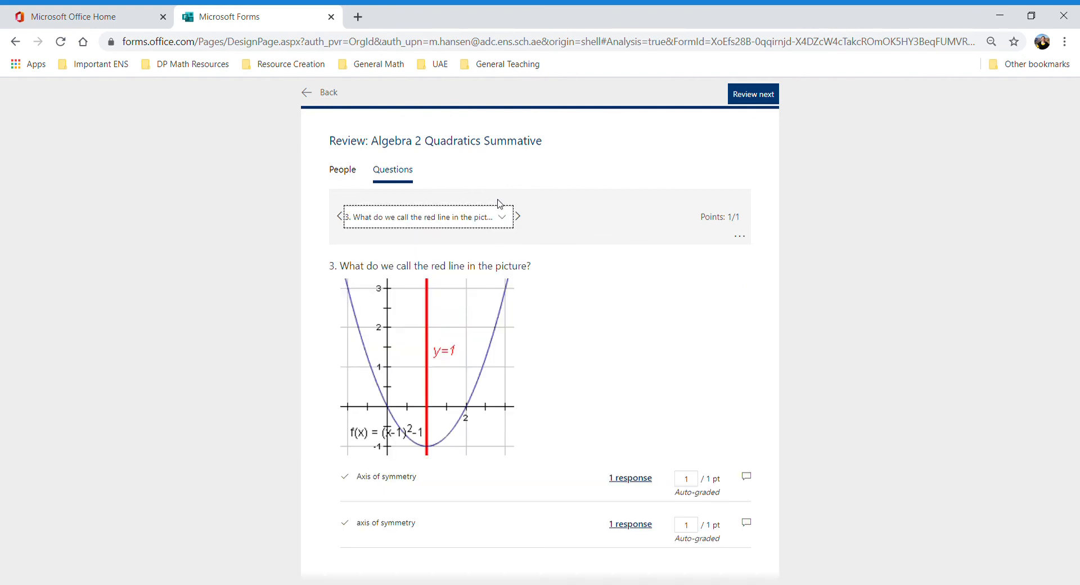
pyautogui.click(504, 217)
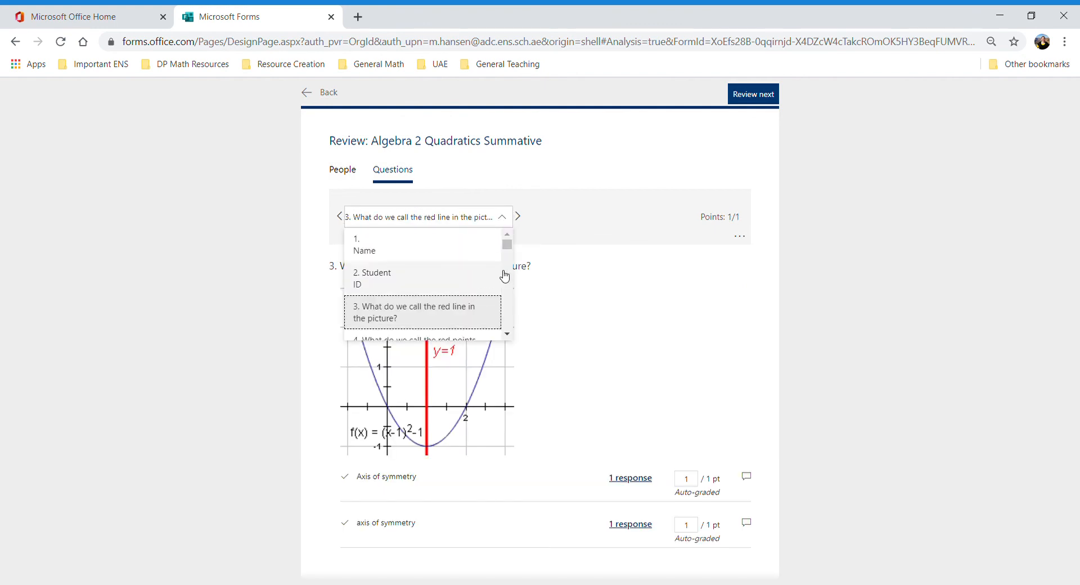
pyautogui.click(607, 286)
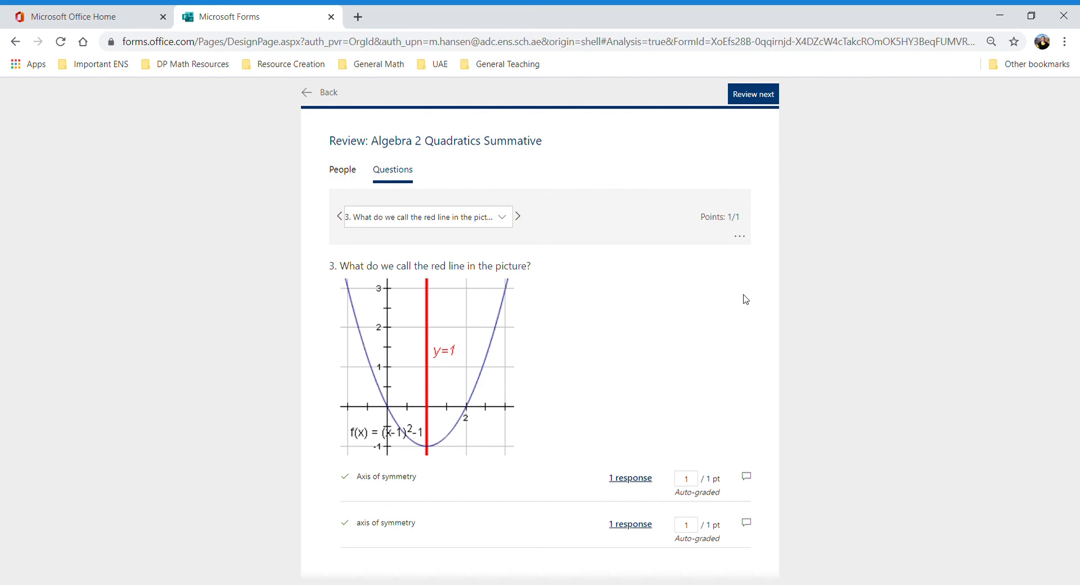
# - View the responses to question 6 about the labelled point, then those to question 7 about the top vertex
pyautogui.click(502, 218)
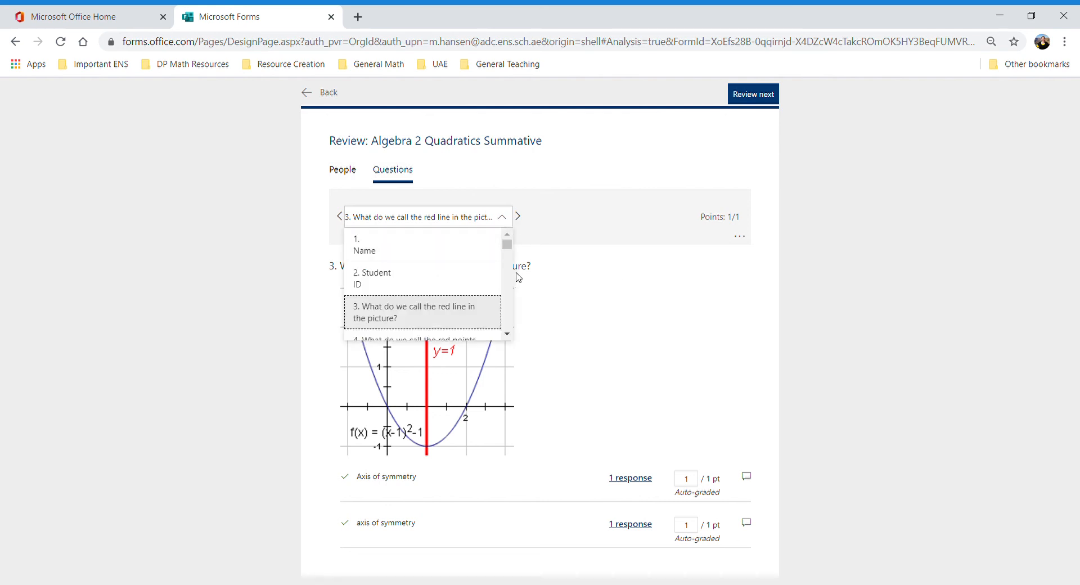
pyautogui.scroll(-5, 509, 333)
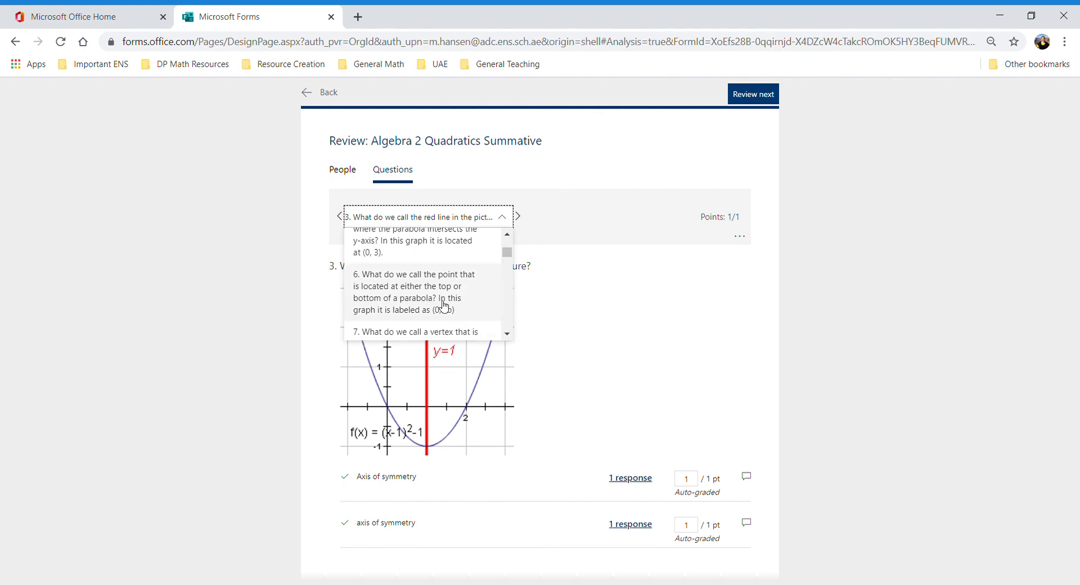
pyautogui.click(441, 304)
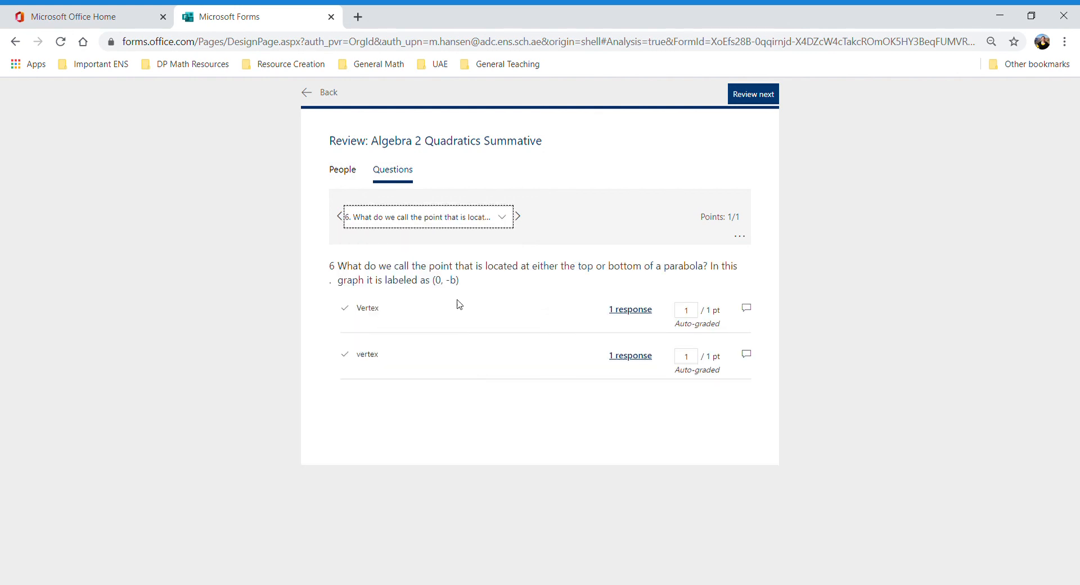
pyautogui.click(519, 217)
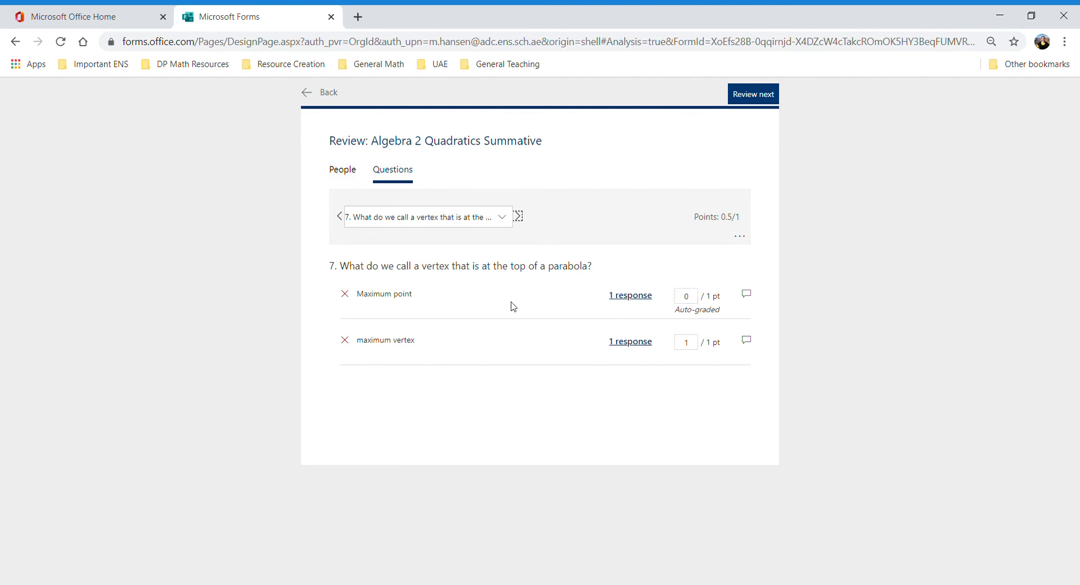
# - Award 1 point to the "Maximum point" answer for question 7, and show the responses to question 8
pyautogui.click(694, 301)
pyautogui.press('BackSpace')
pyautogui.write('1')
pyautogui.click(519, 219)
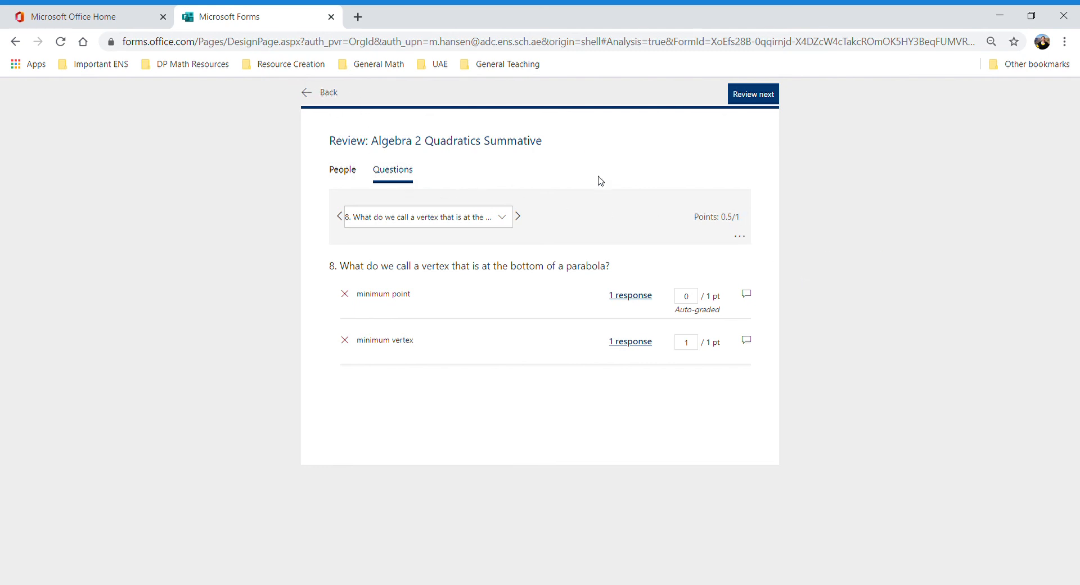
# - Return to the quiz's responses summary and reopen the answer review by person
pyautogui.click(306, 95)
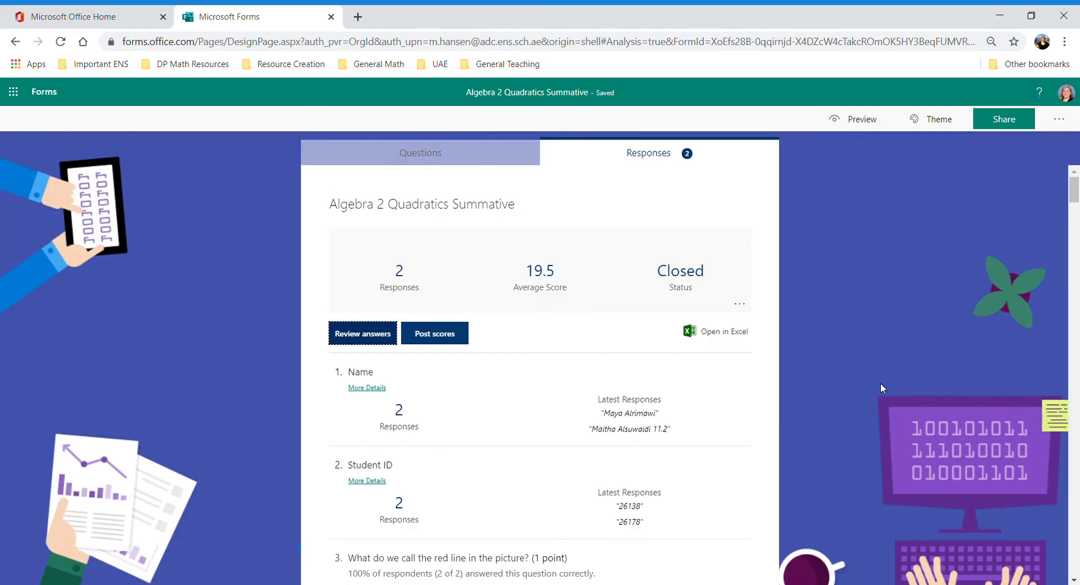
pyautogui.click(659, 155)
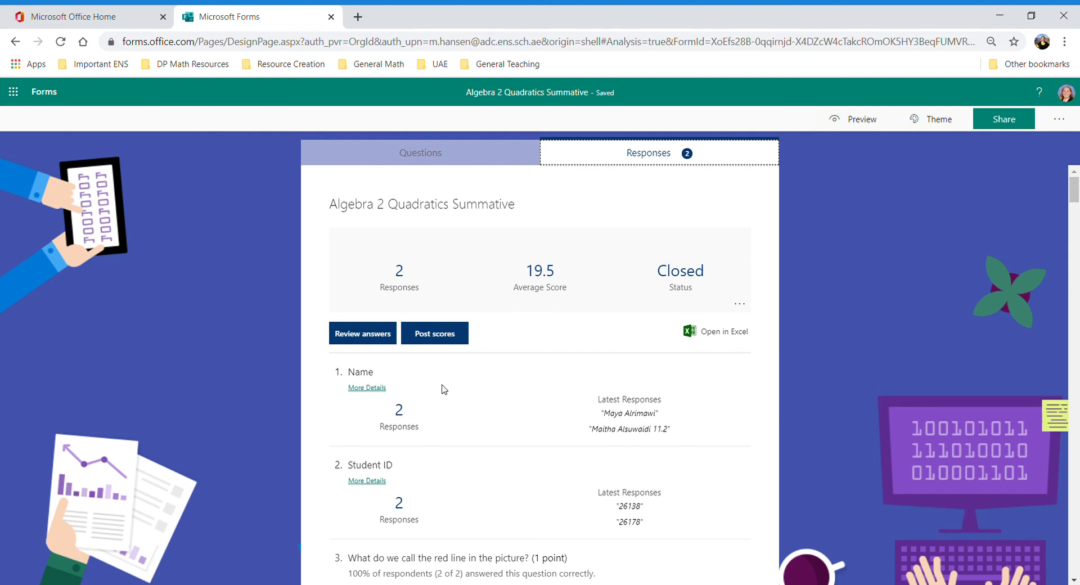
pyautogui.click(363, 335)
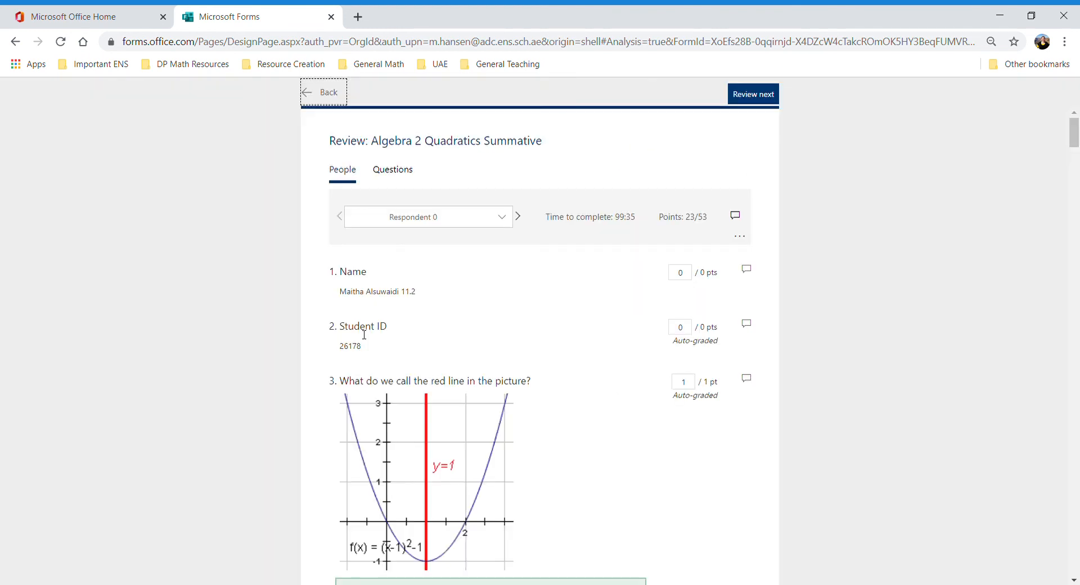
# - Jump through the successive answers that still need review, from Respondent 0's question 17 through to question 33 of the other submission
pyautogui.click(770, 97)
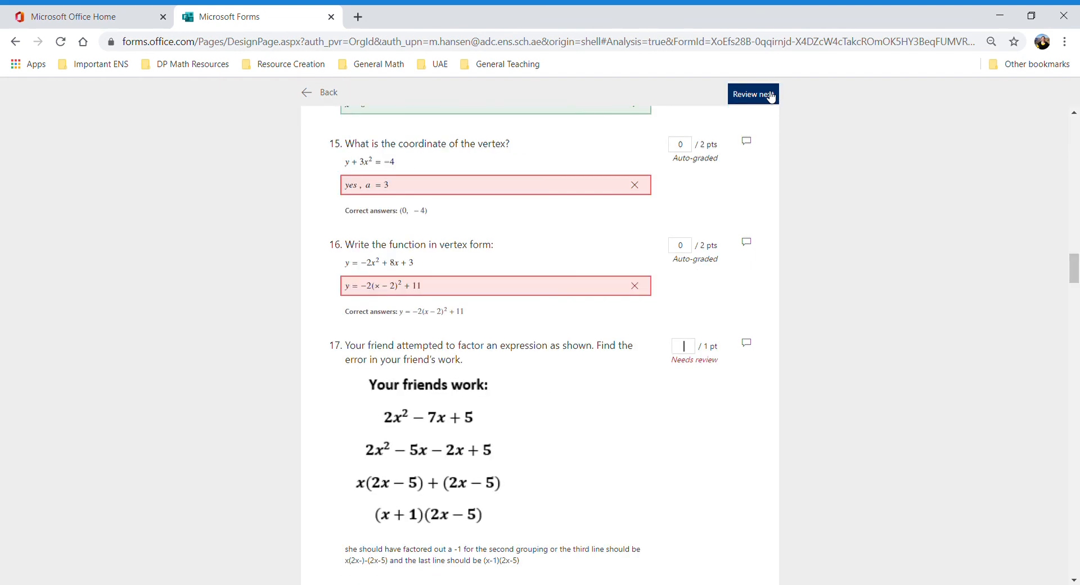
pyautogui.click(771, 97)
pyautogui.click(771, 97)
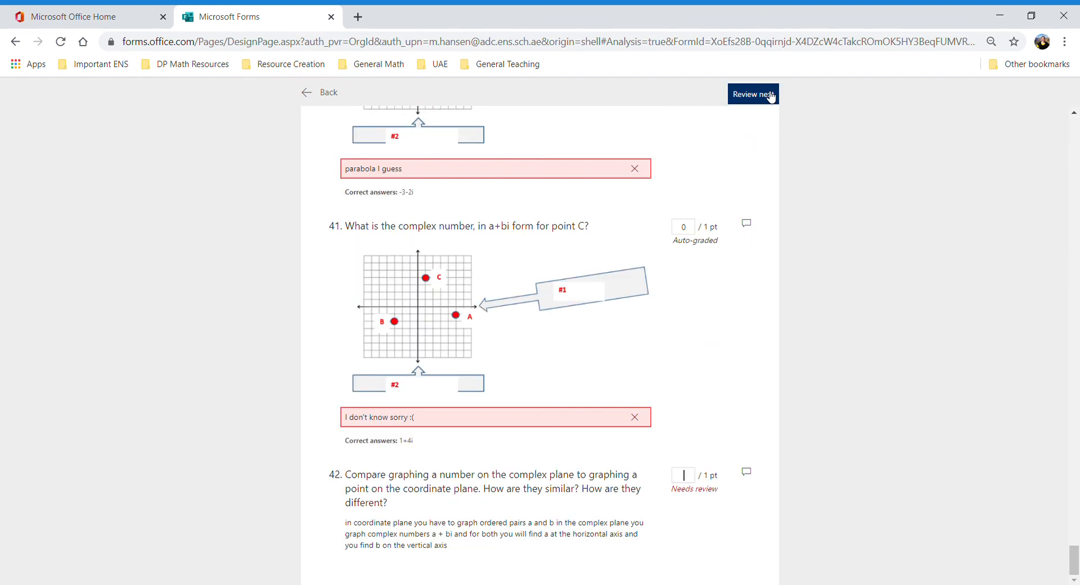
pyautogui.click(771, 97)
pyautogui.click(771, 97)
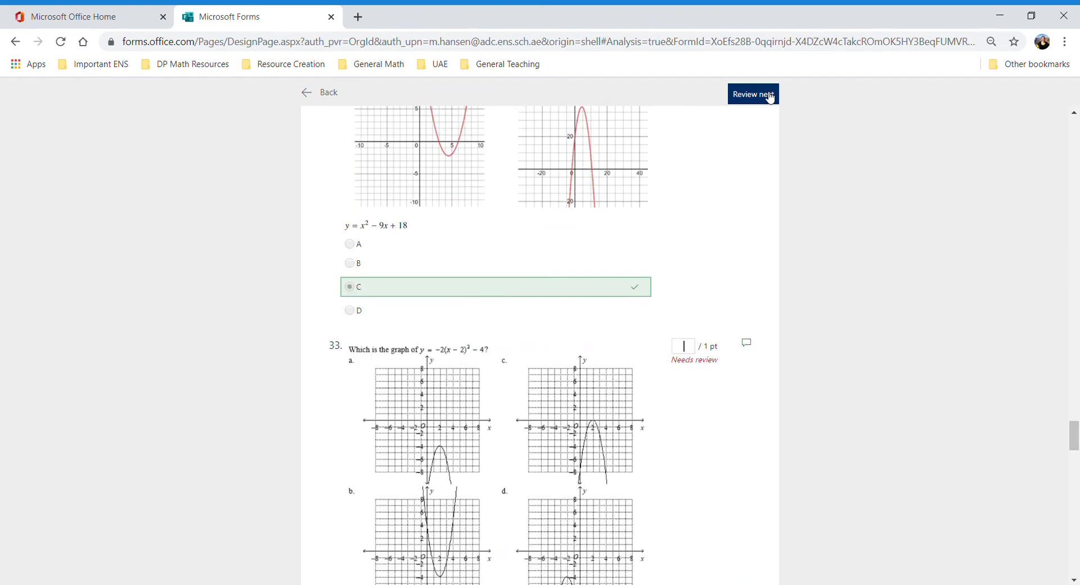
pyautogui.click(771, 97)
pyautogui.click(771, 97)
pyautogui.click(771, 97)
pyautogui.click(898, 200)
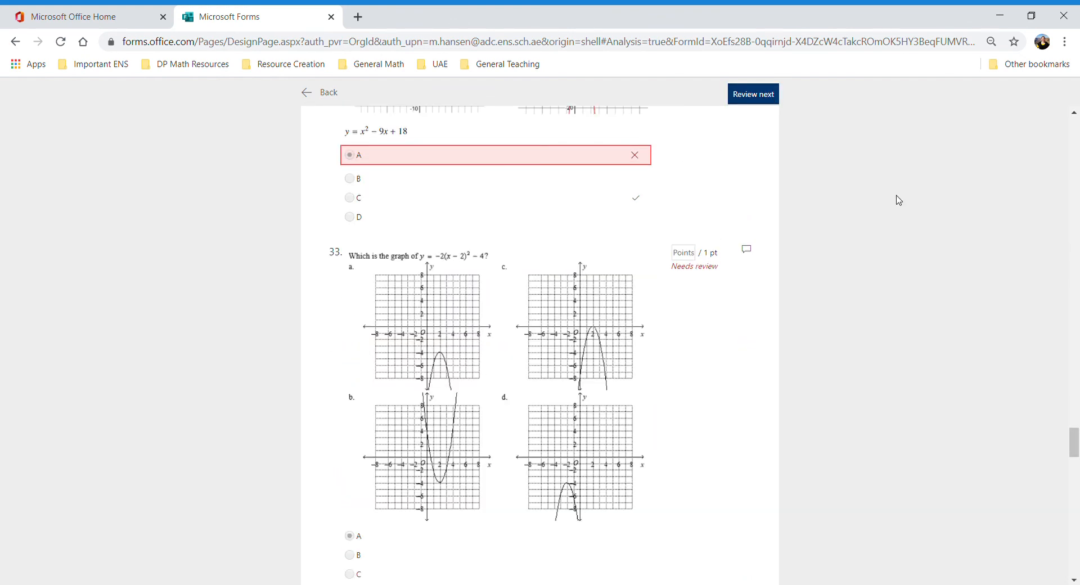